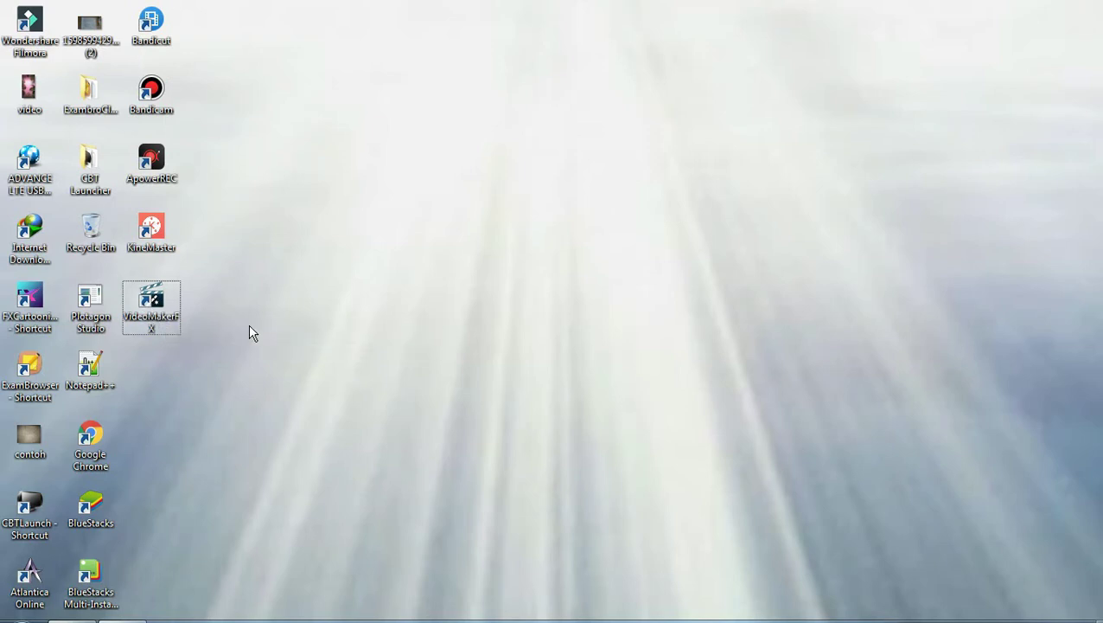
Launch VideoMakerFX 1.05 from its desktop shortcut
double_click(170, 322)
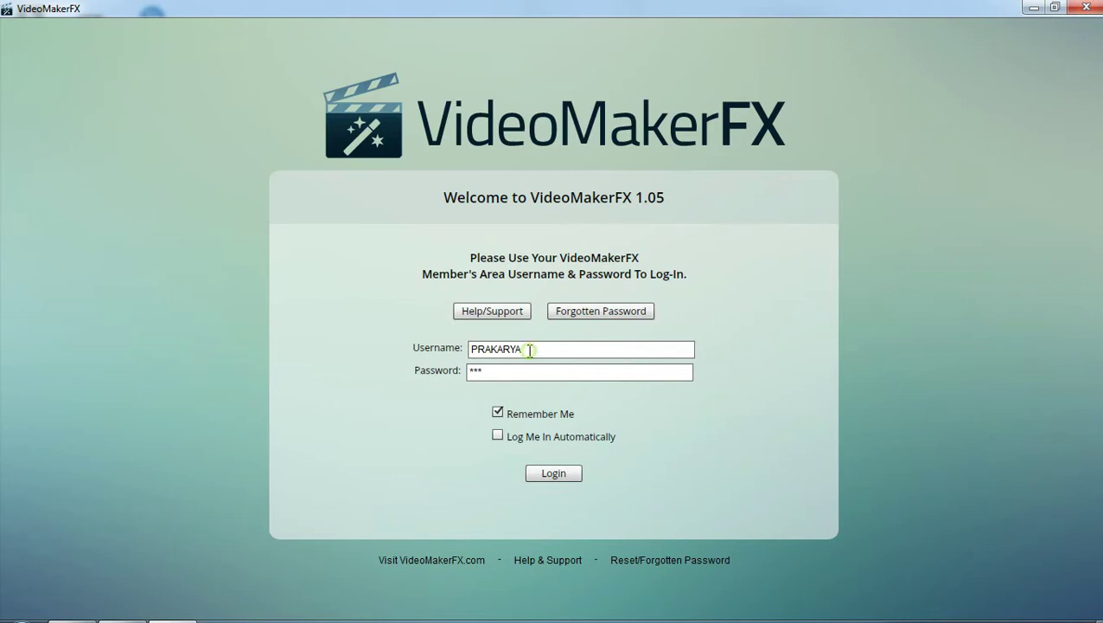
Replace the username with the member's username, retype the account password, and log in
drag(530, 350, 456, 346)
key(BackSpace)
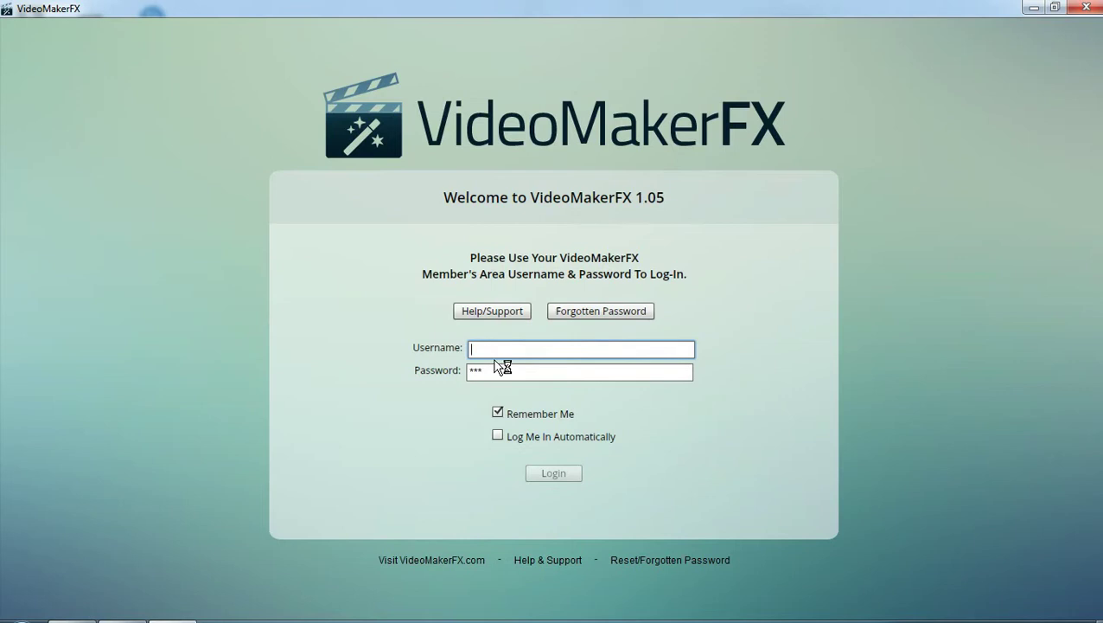
text(ok)
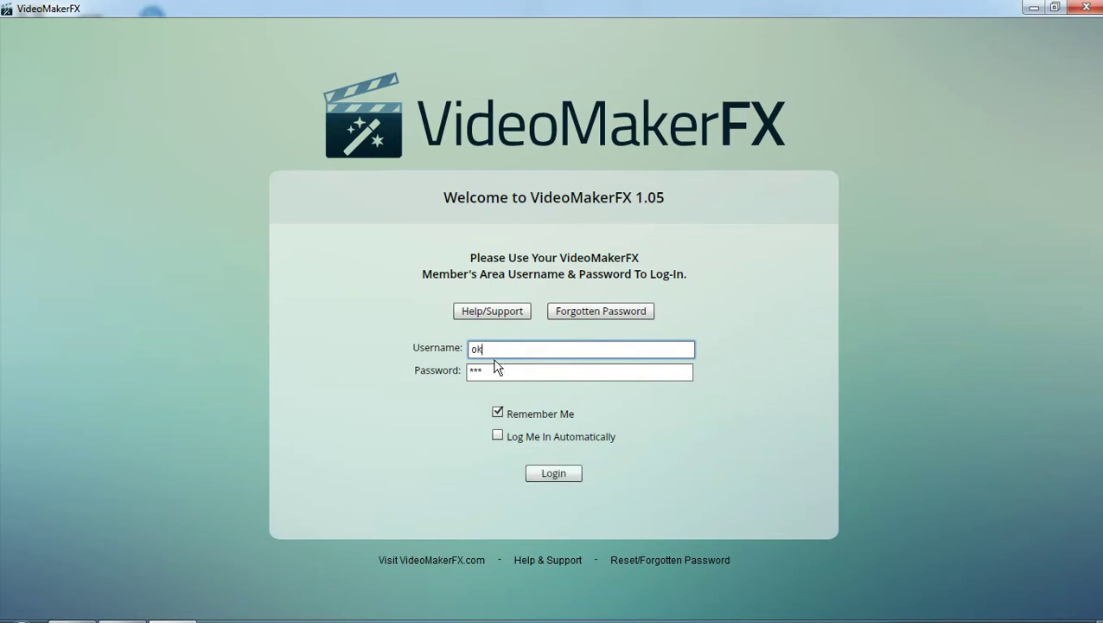
text(edeh)
click(488, 371)
drag(488, 371, 439, 390)
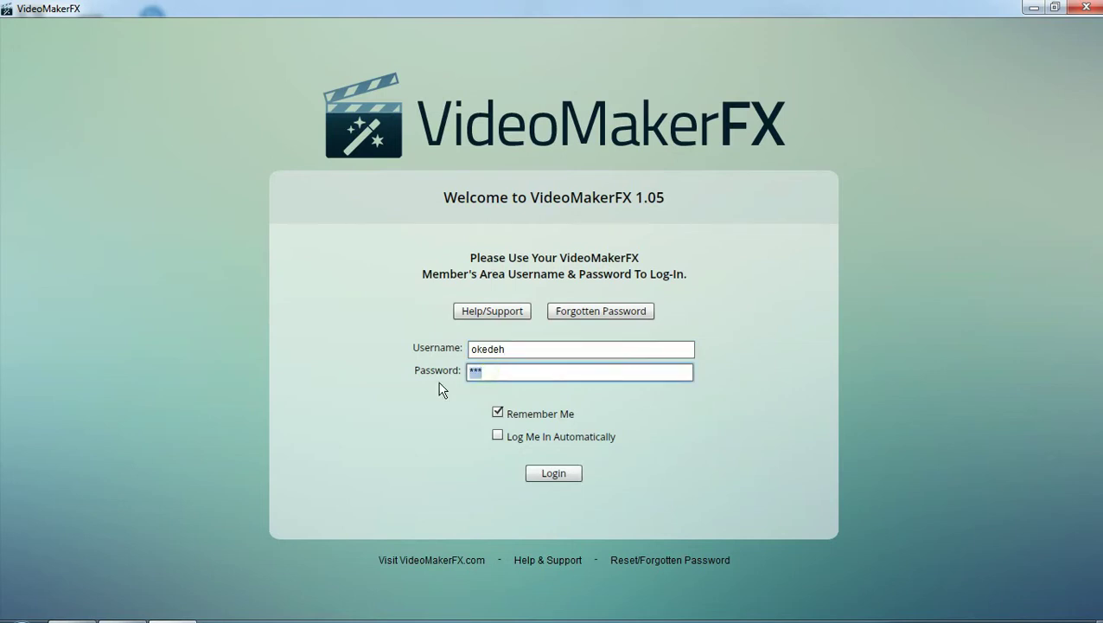
text(***)
click(554, 478)
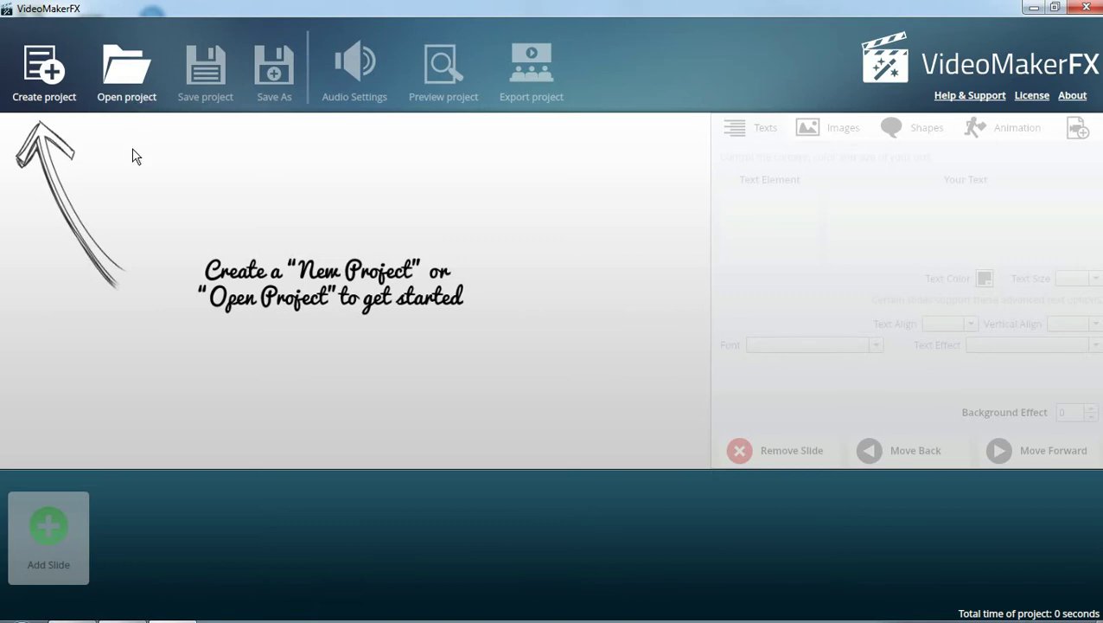
Create a new, empty project named PRAKARYA
click(52, 76)
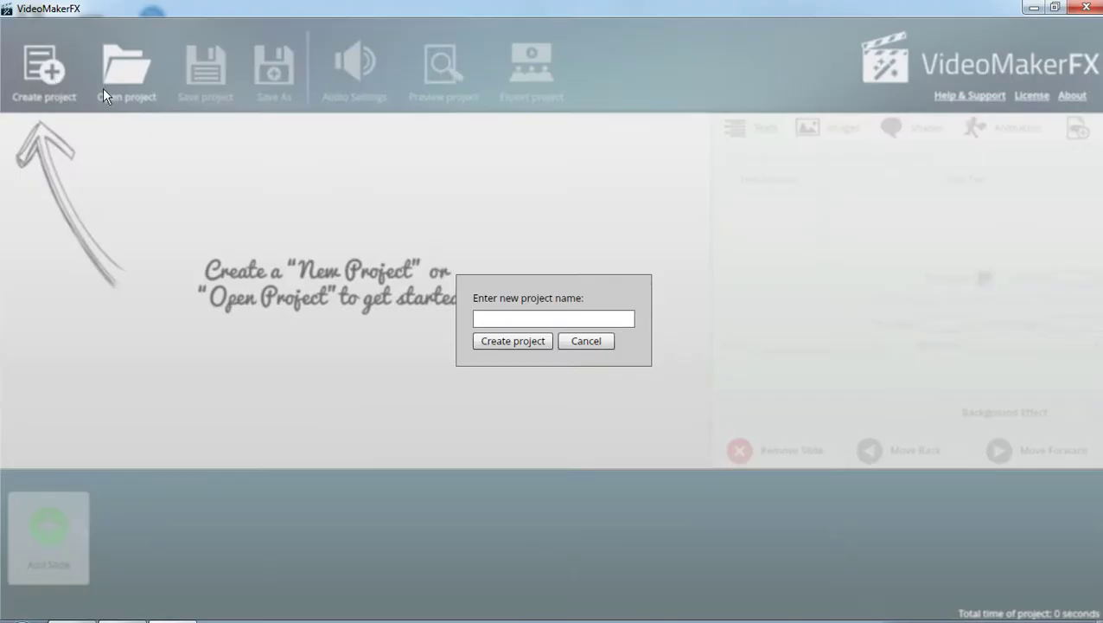
click(493, 317)
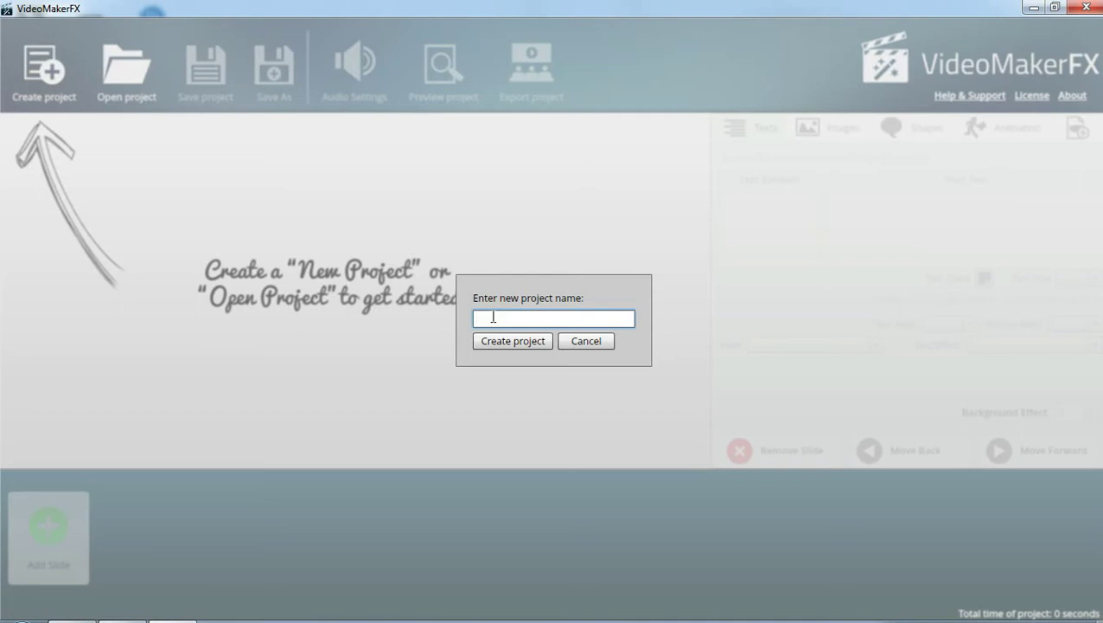
text(PRAK4)
text(RYA)
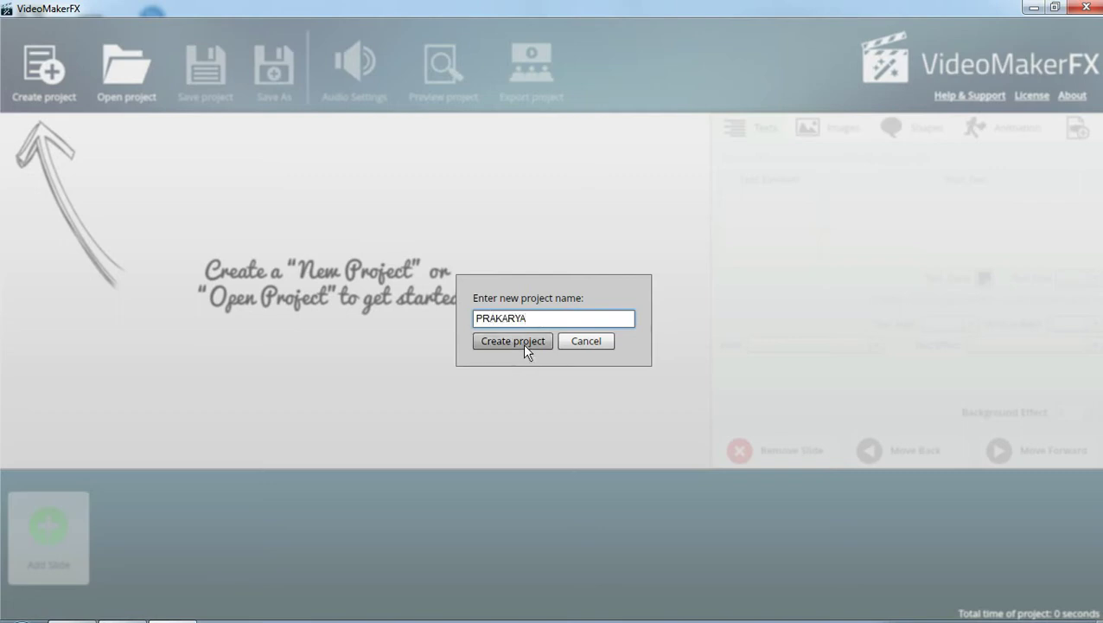
click(525, 345)
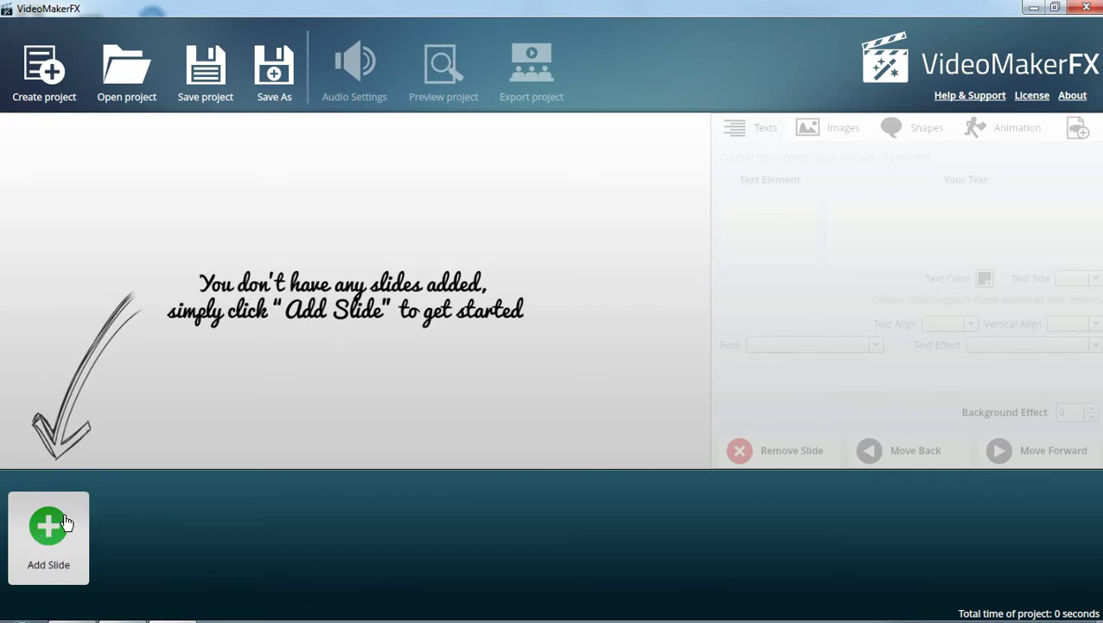
Browse the Whiteboard I, EXPRESS Video Sales Letter and 3D Photo Effect slide themes
click(64, 524)
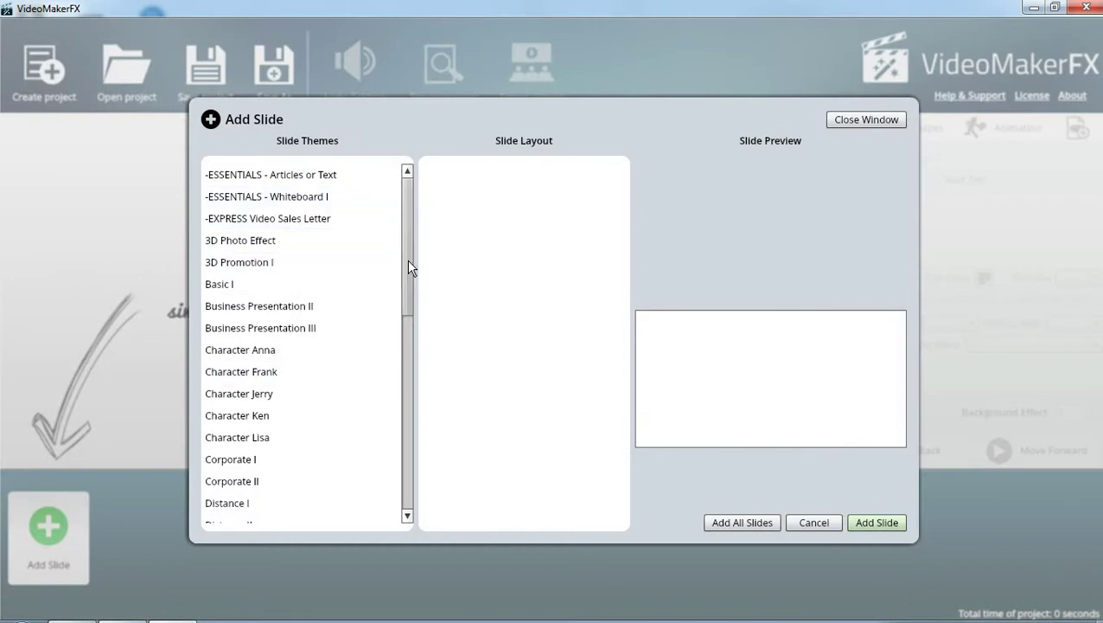
drag(408, 261, 407, 205)
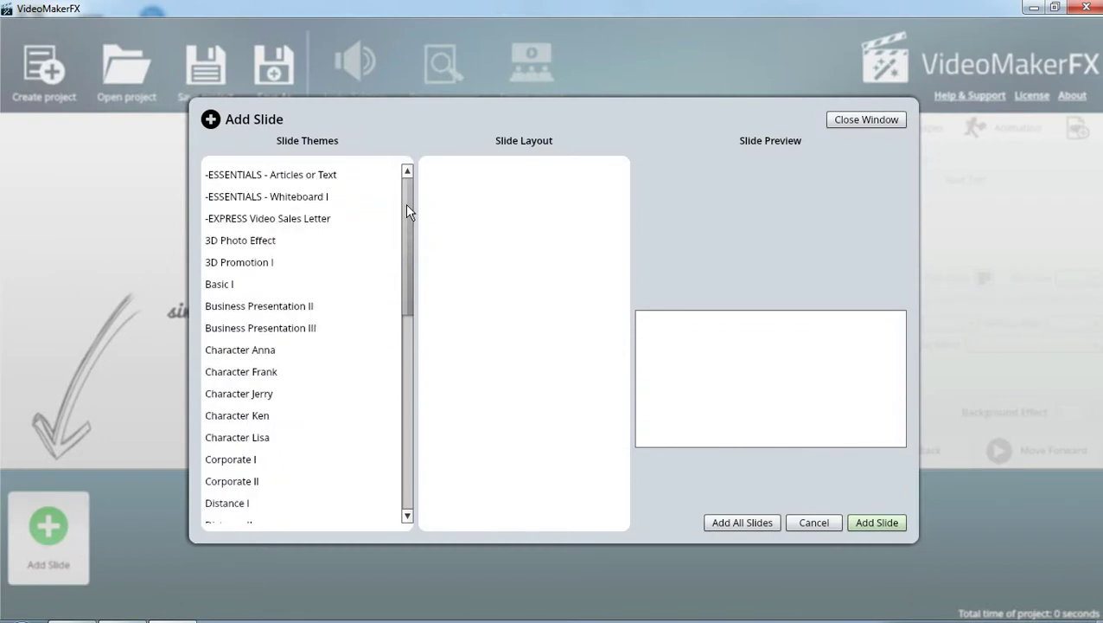
click(290, 195)
click(277, 218)
click(261, 240)
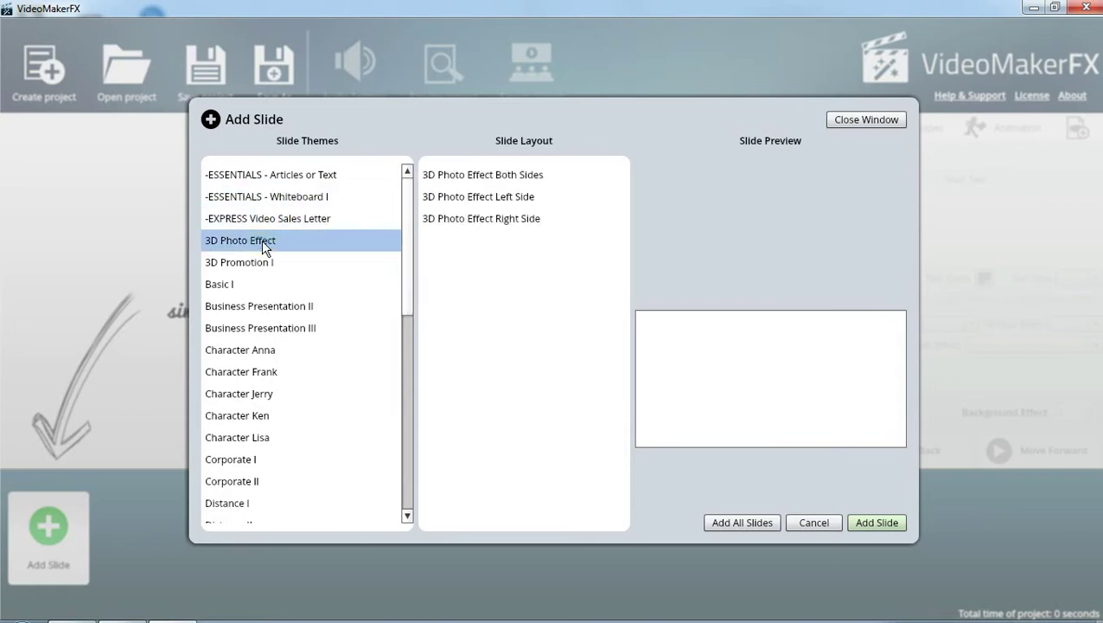
click(454, 197)
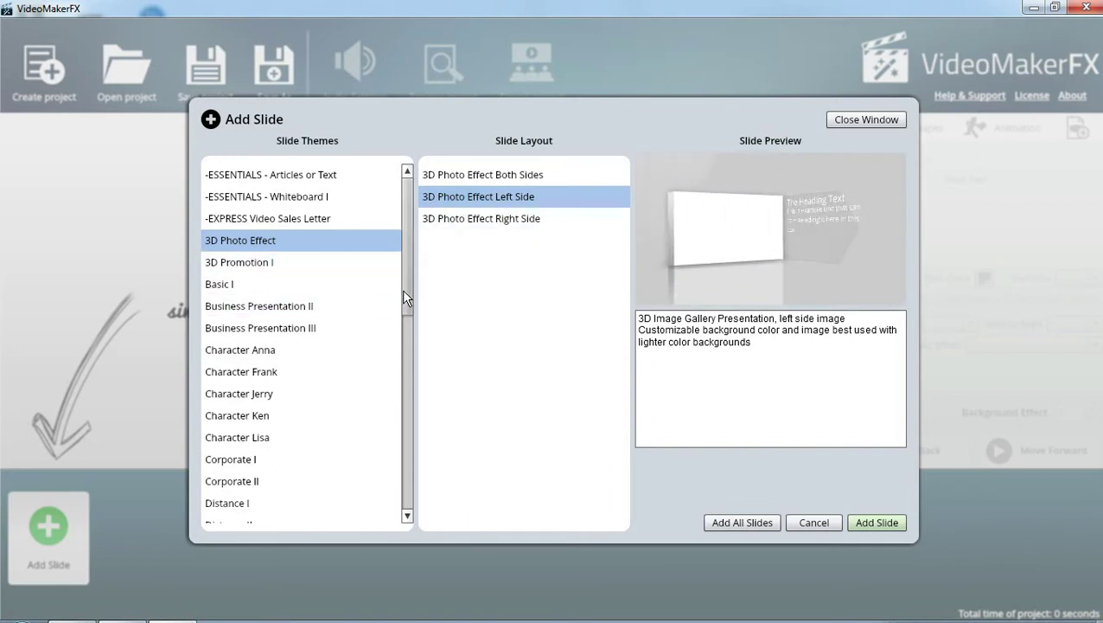
Preview Slide 1 of the Character Anna, Frank, Jerry and Ken themes
drag(404, 290, 401, 339)
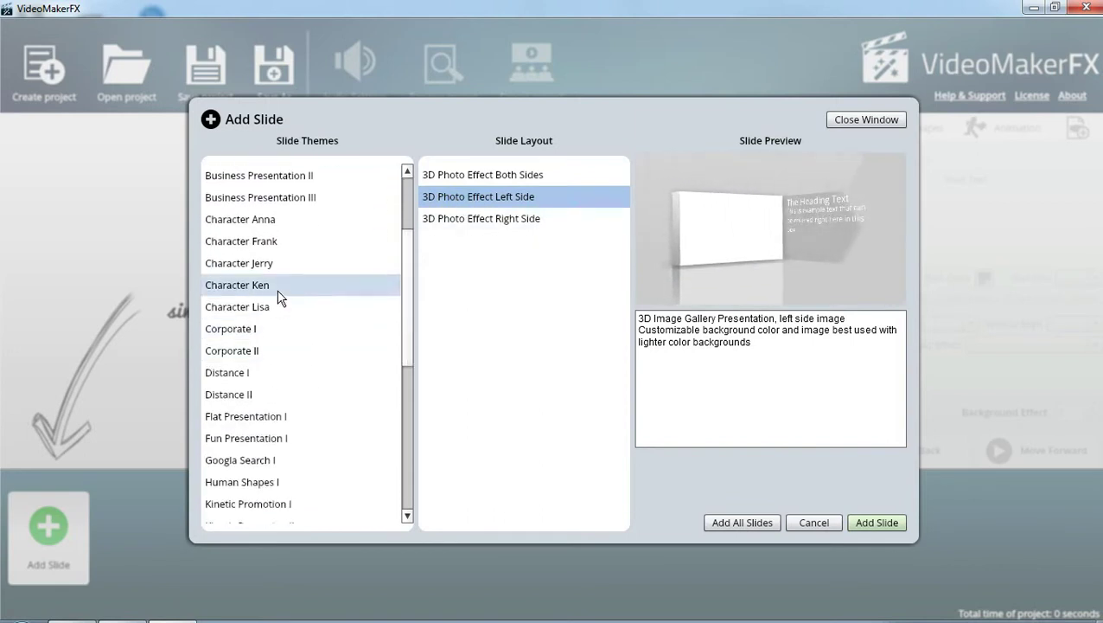
click(262, 226)
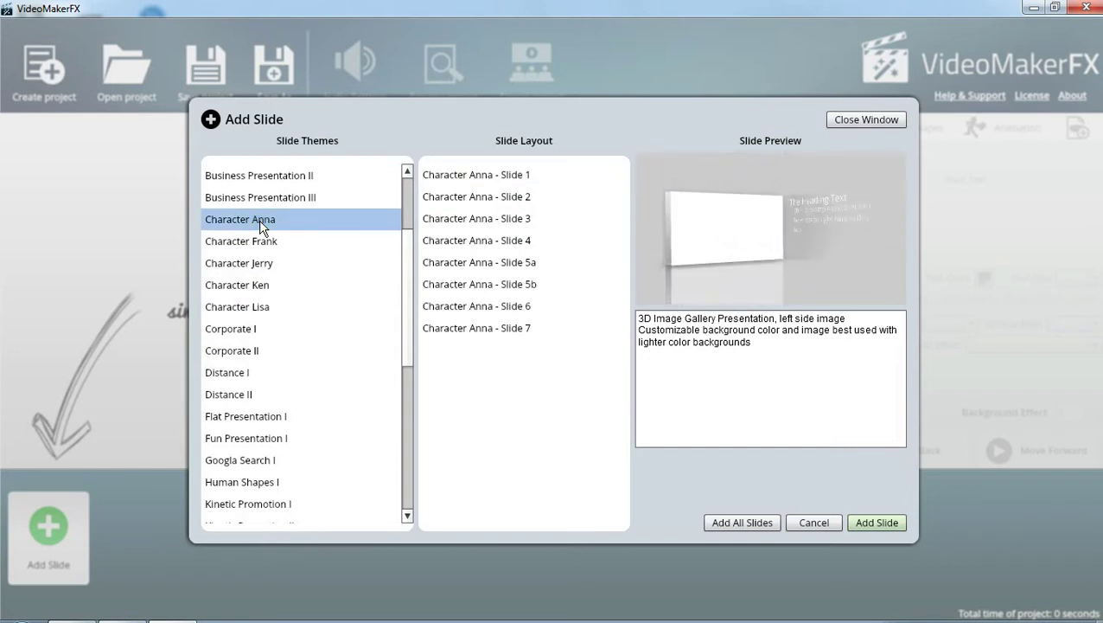
click(474, 177)
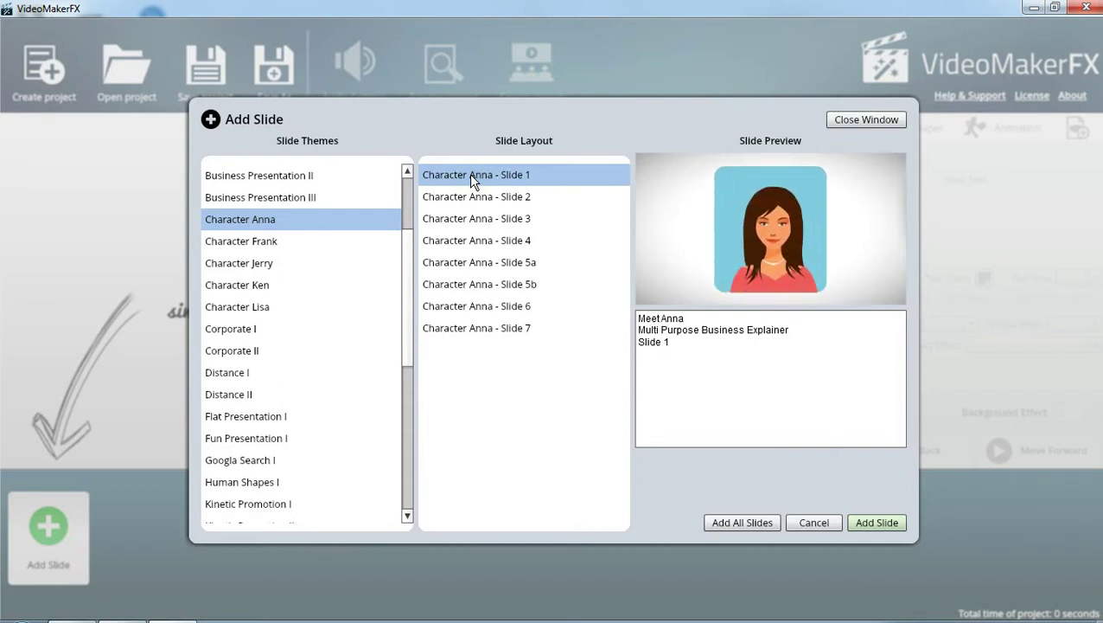
click(275, 240)
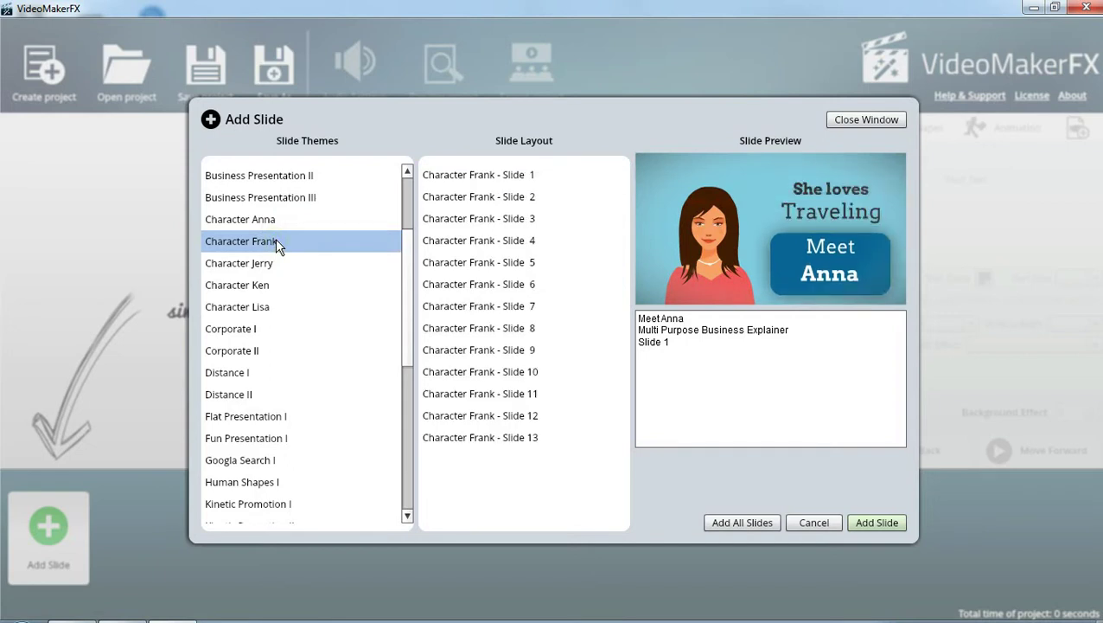
click(522, 177)
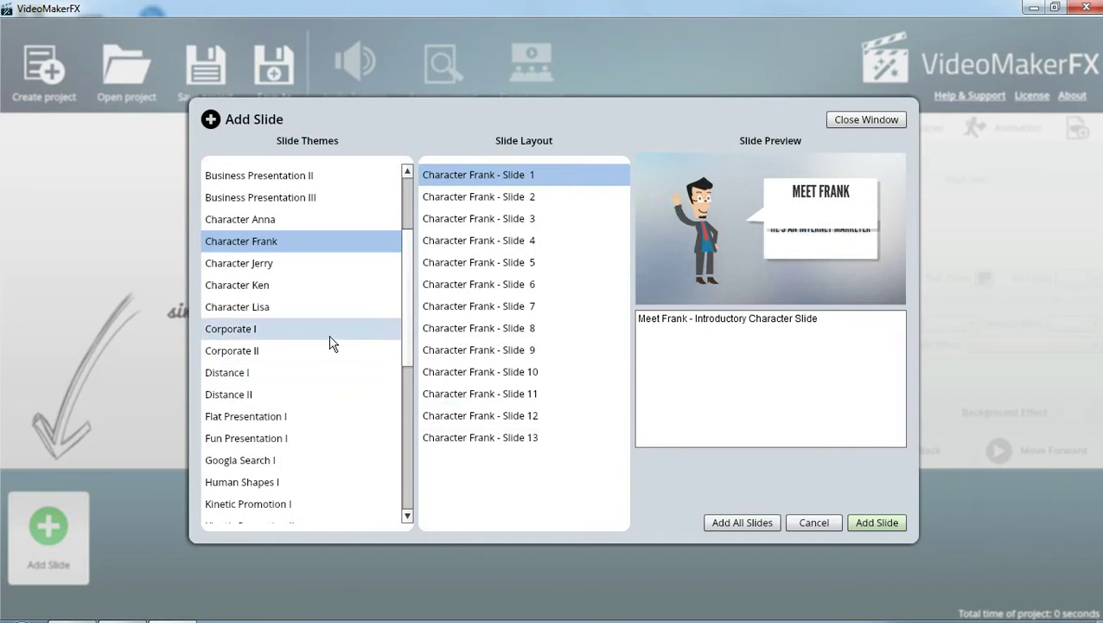
click(268, 263)
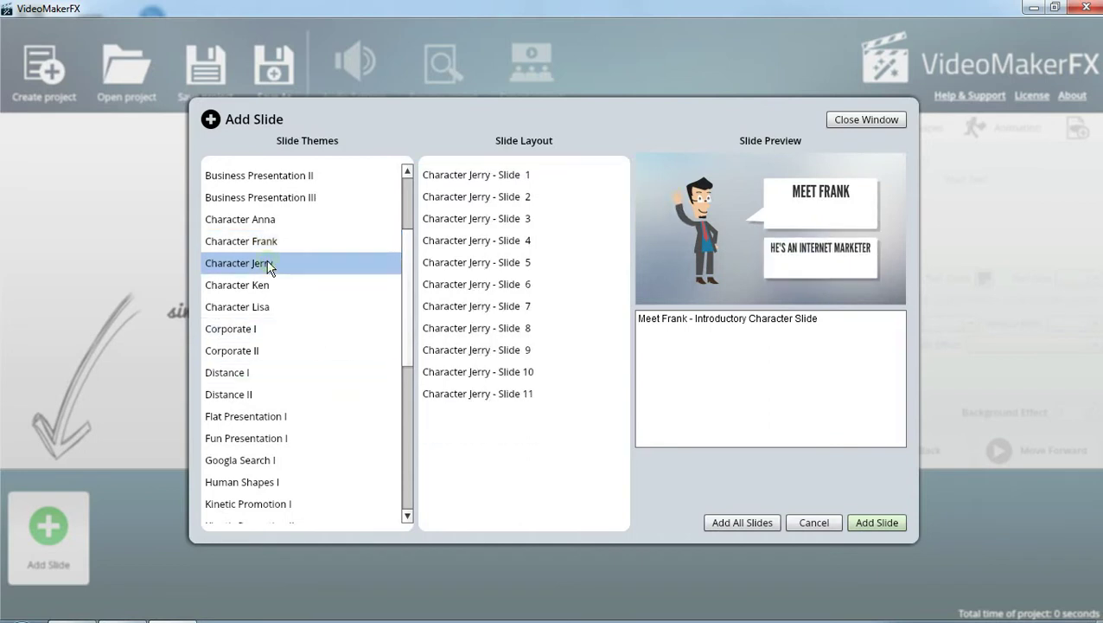
click(514, 177)
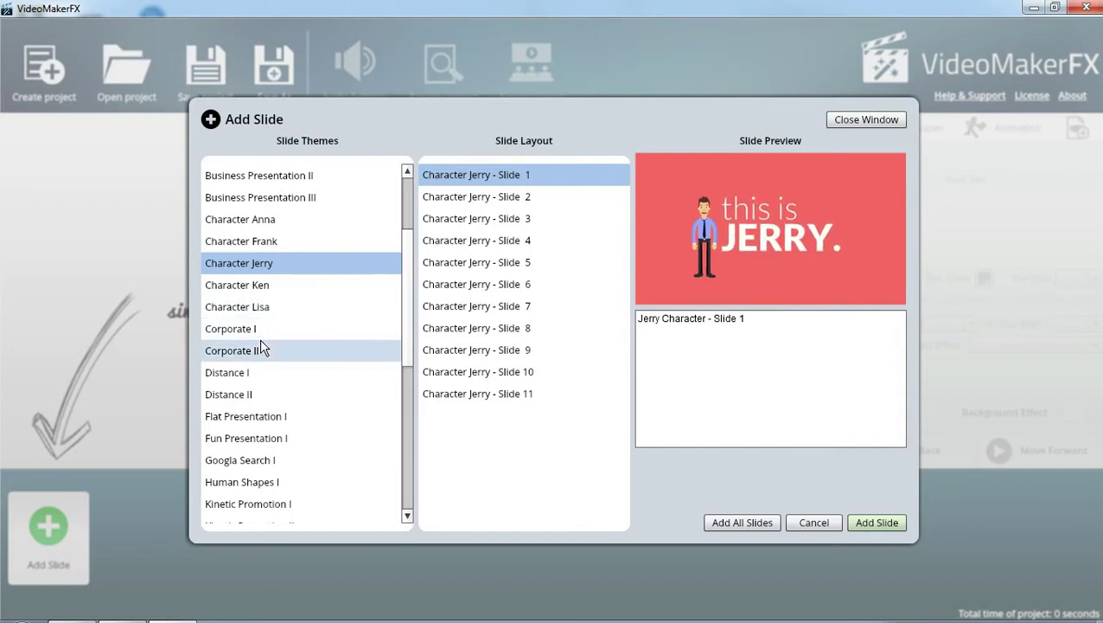
click(252, 288)
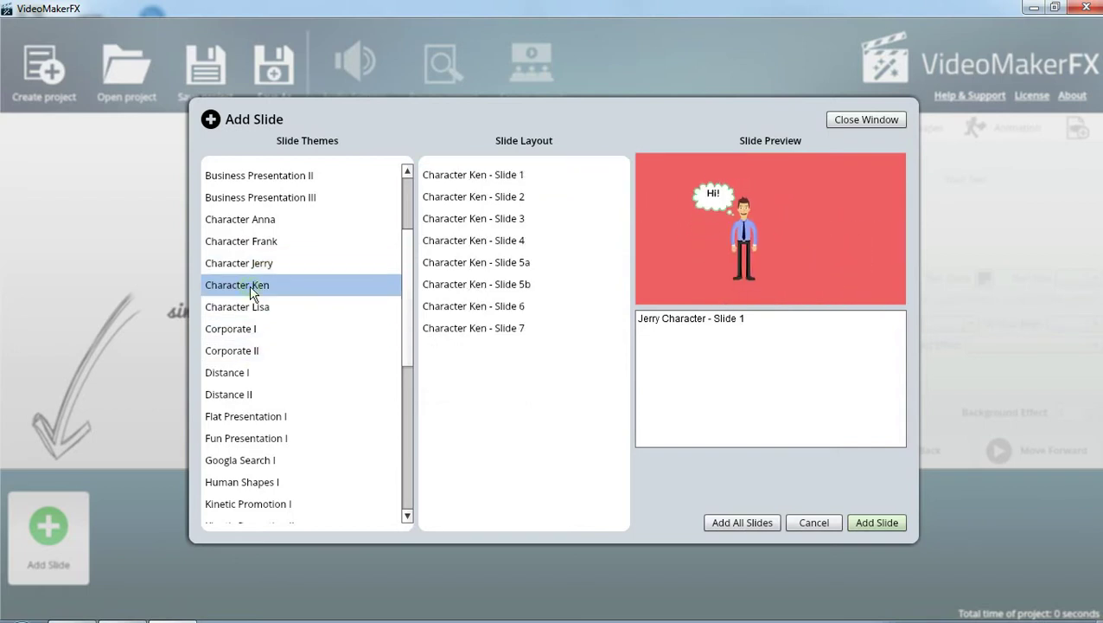
click(485, 177)
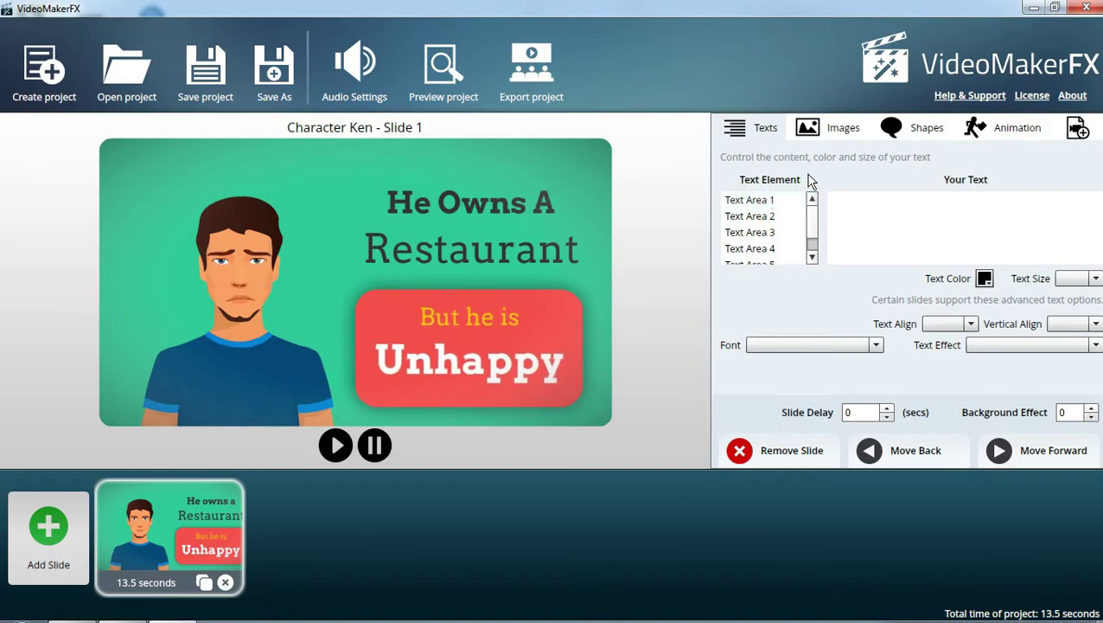
Replace 'Meet' in the first text area with PRAKARYA
click(756, 201)
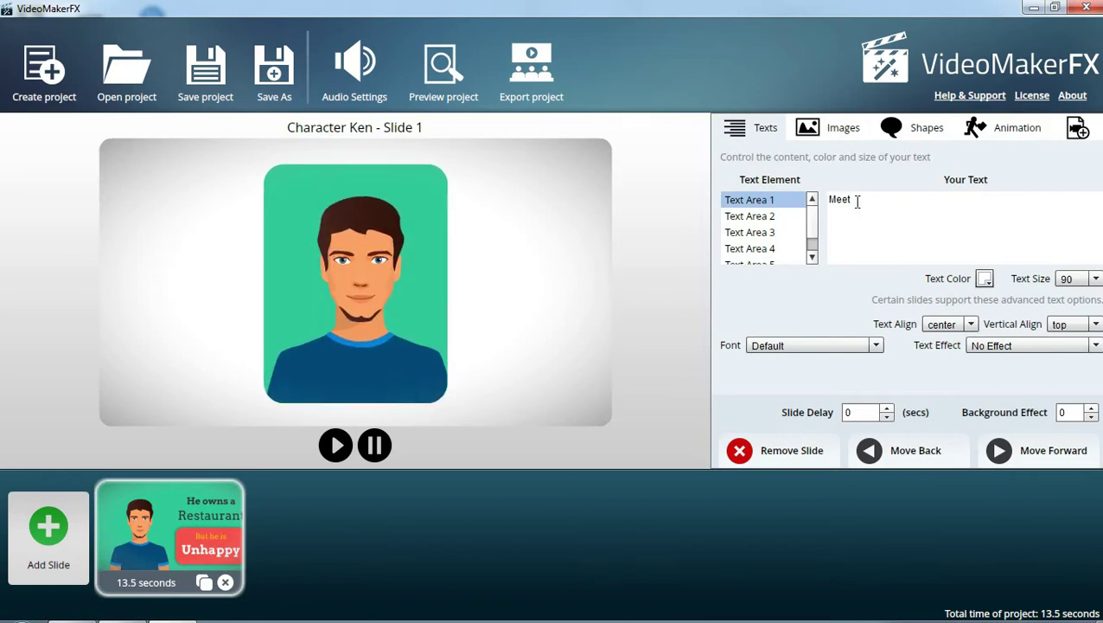
click(768, 216)
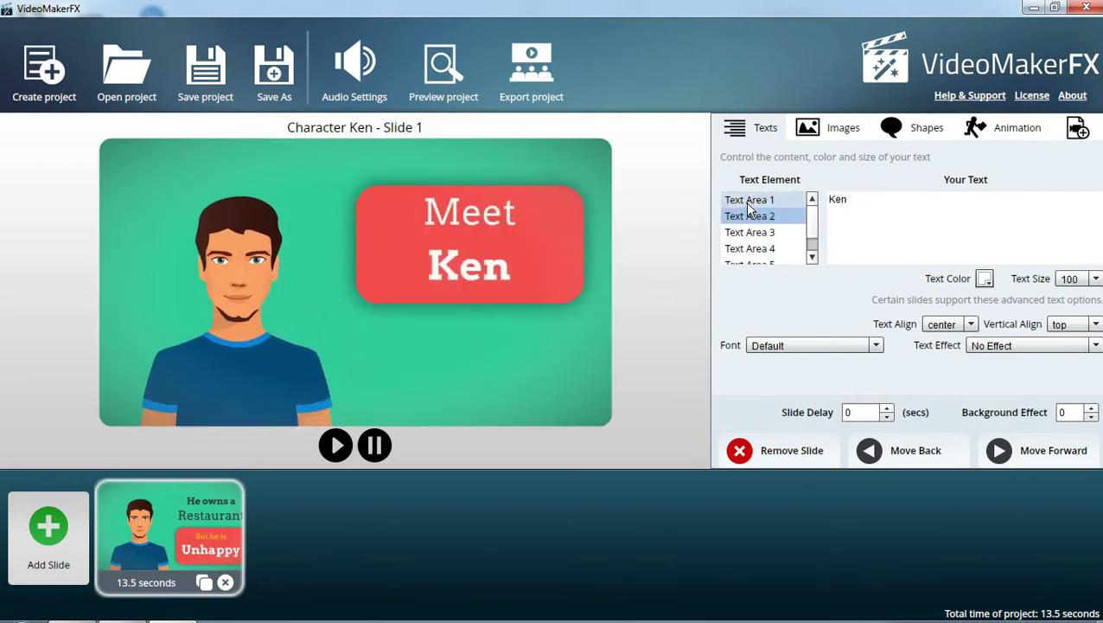
click(748, 202)
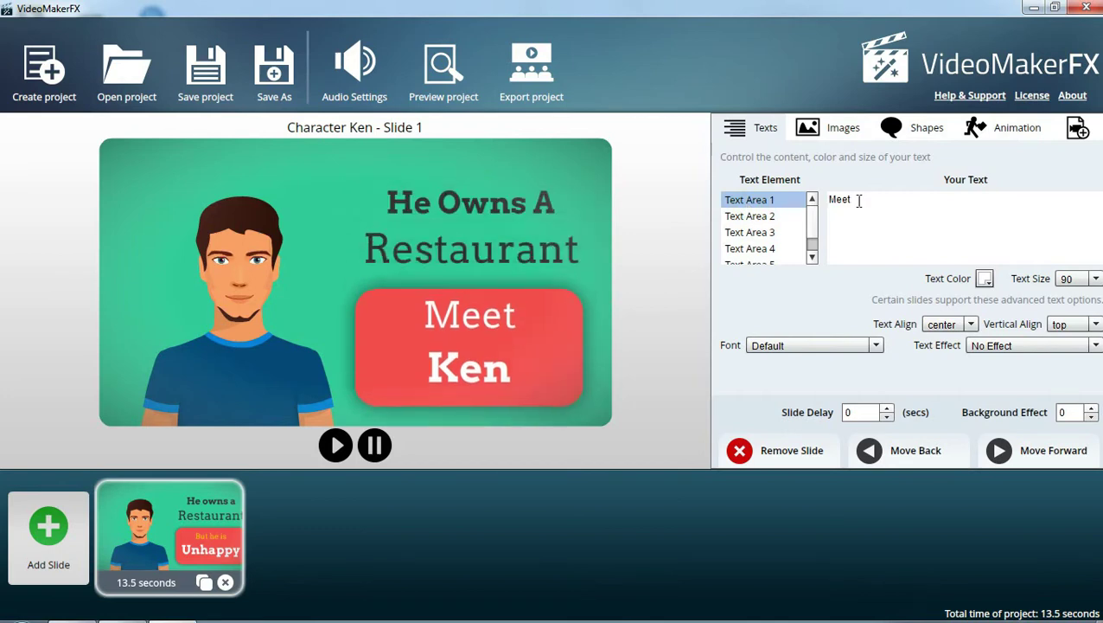
drag(872, 198, 794, 207)
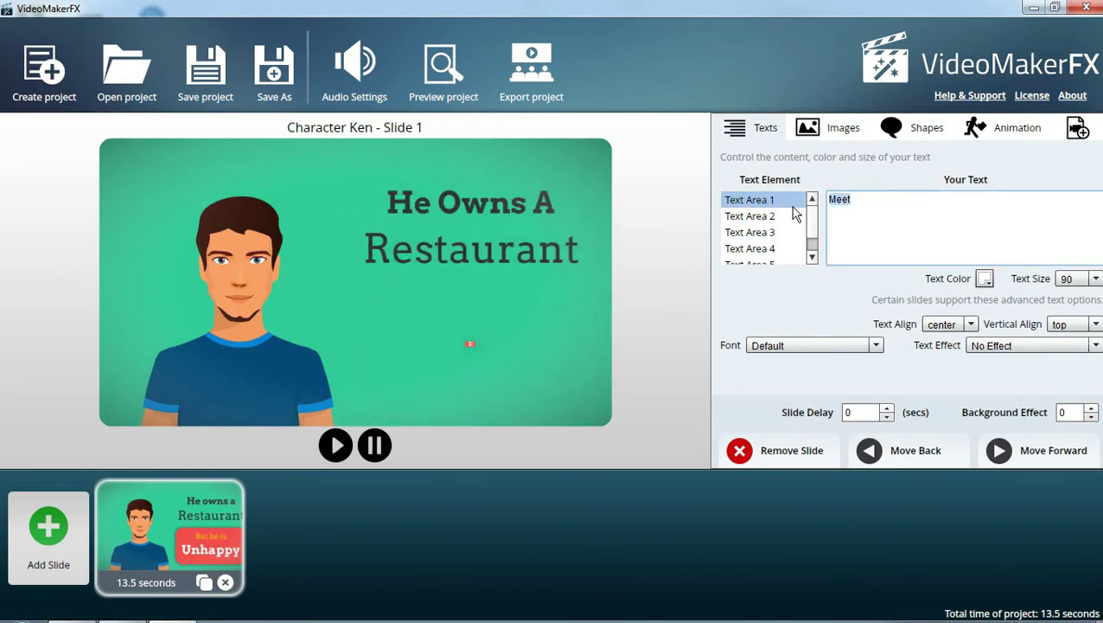
text(PR)
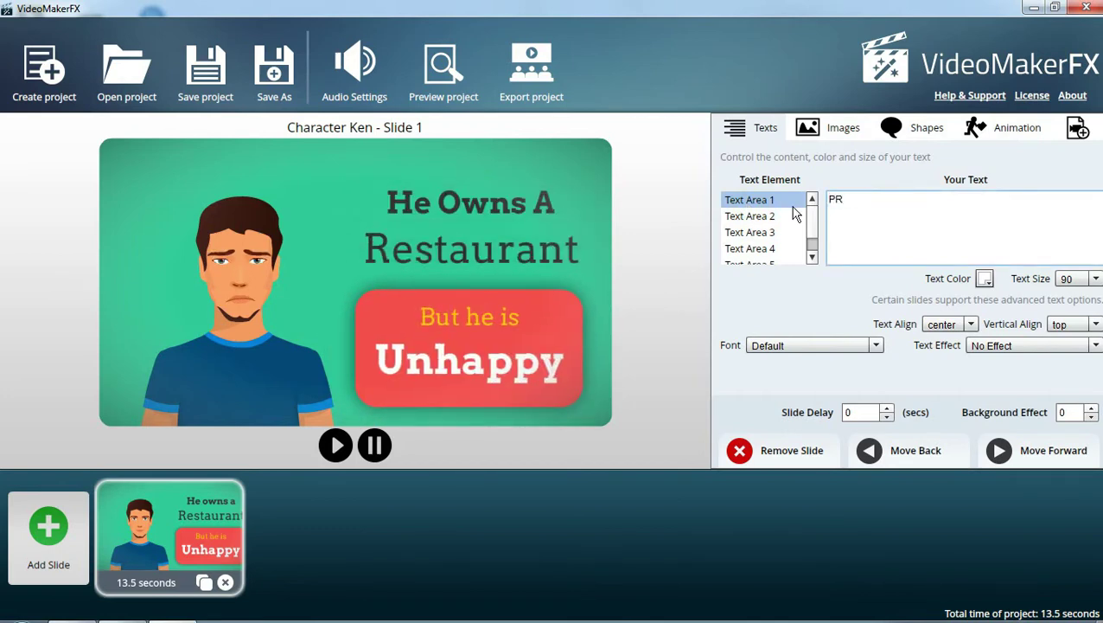
text(AKARYA)
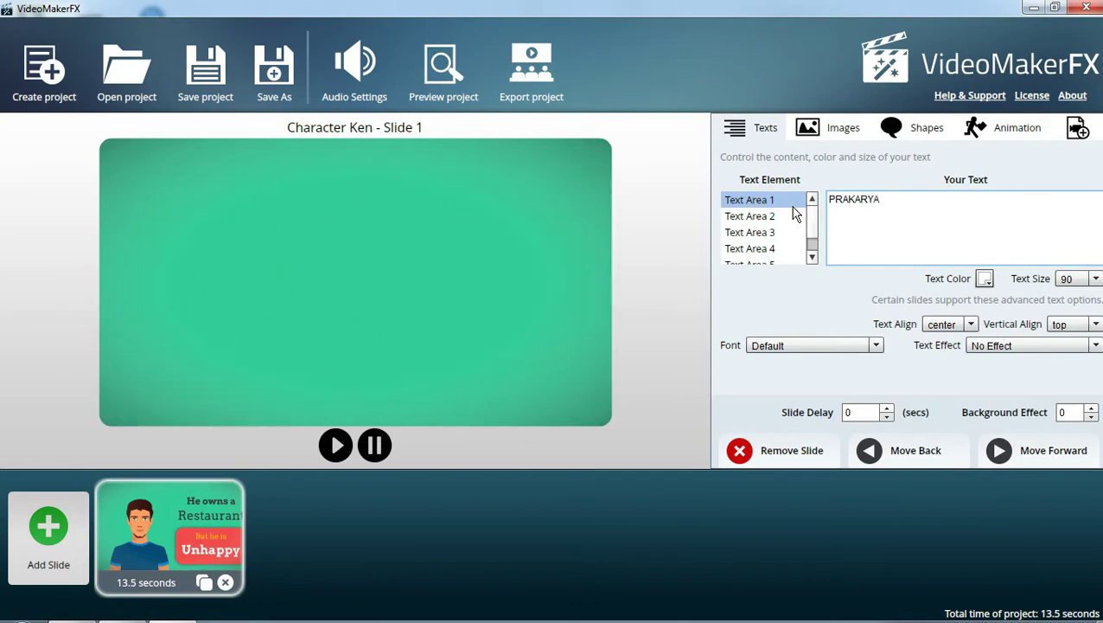
Replace 'Ken' in the second text area, then delete its XI text
click(774, 218)
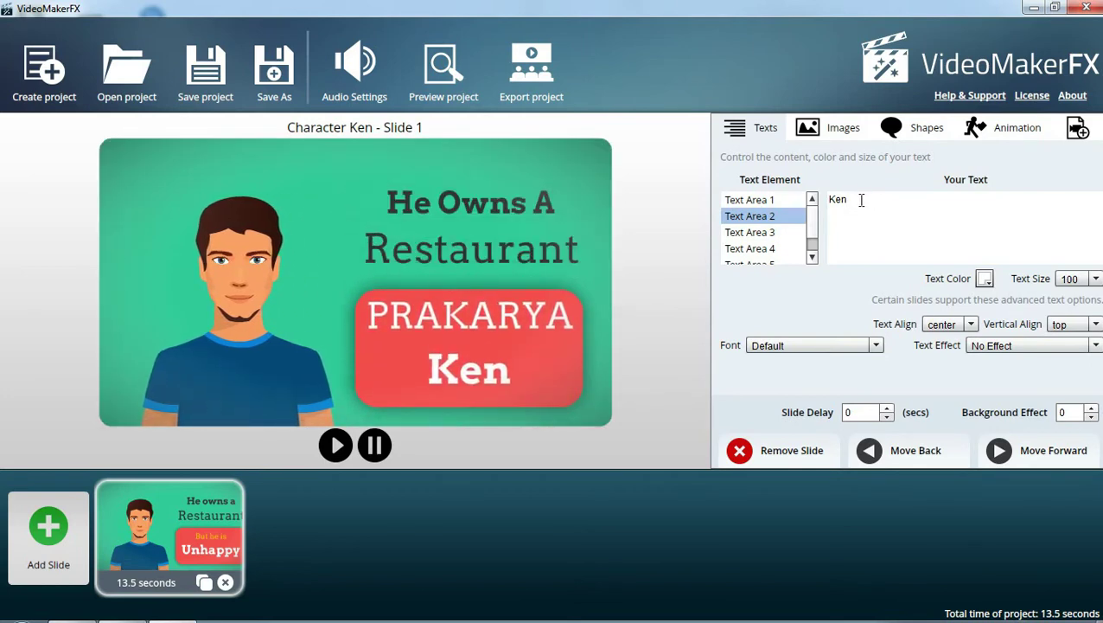
click(857, 202)
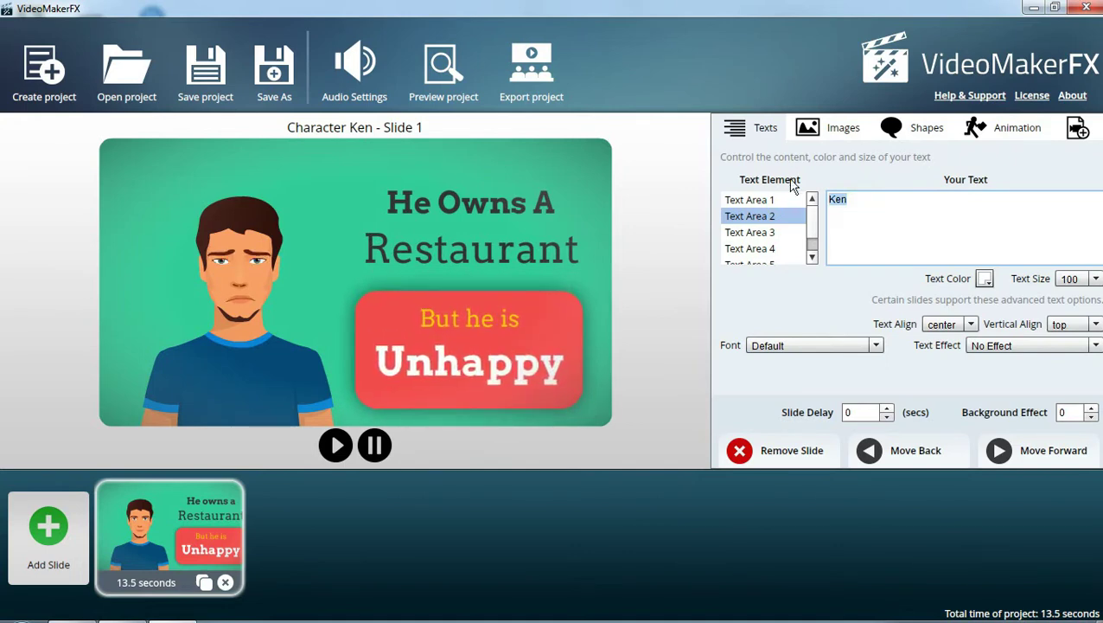
text(XI)
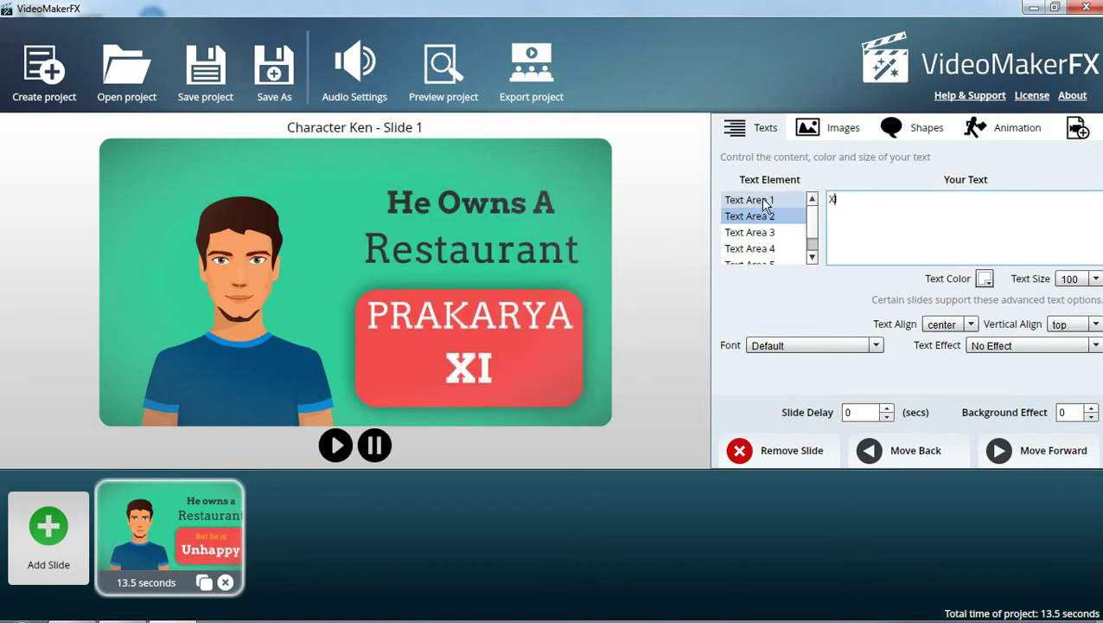
click(764, 202)
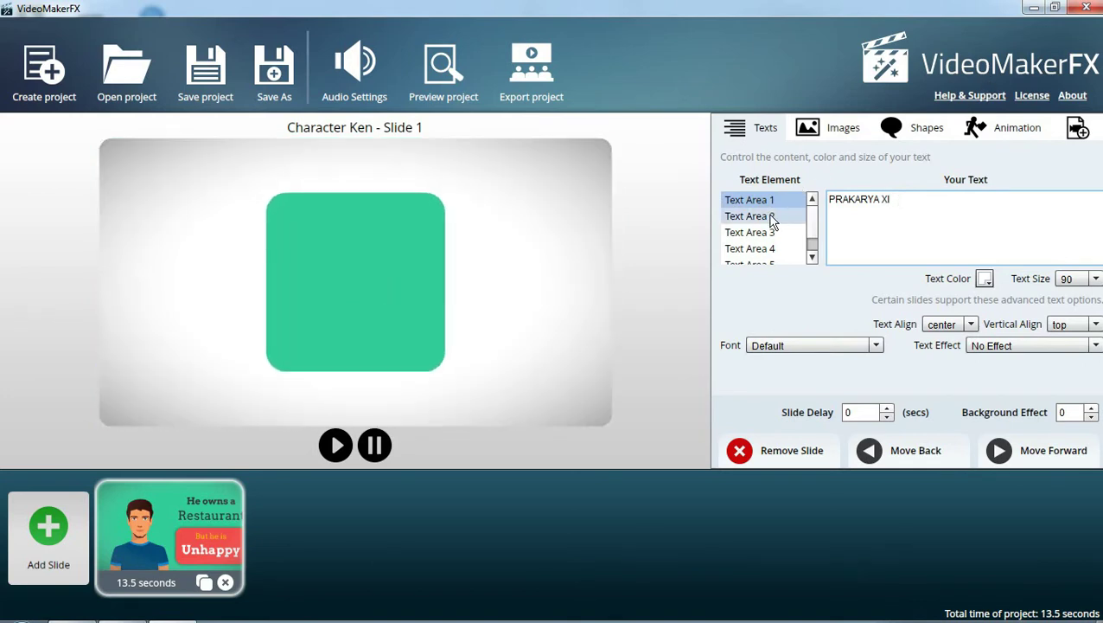
click(775, 217)
drag(839, 207, 828, 208)
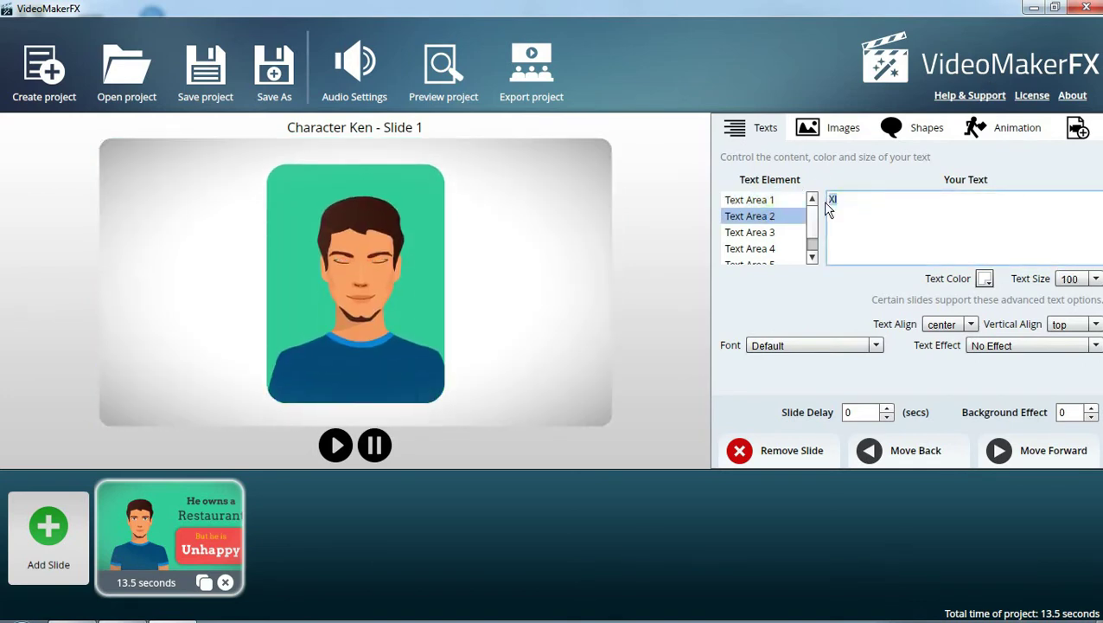
key(BackSpace)
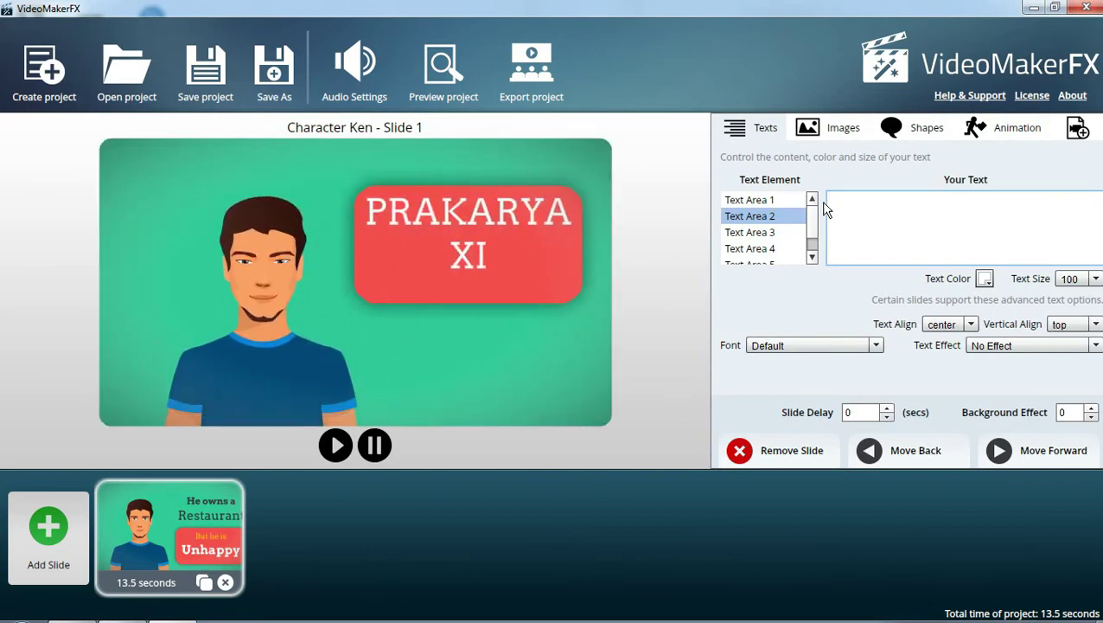
Empty Text Area 3 ('He Owns A') and Text Area 4 ('Restaurant')
click(754, 237)
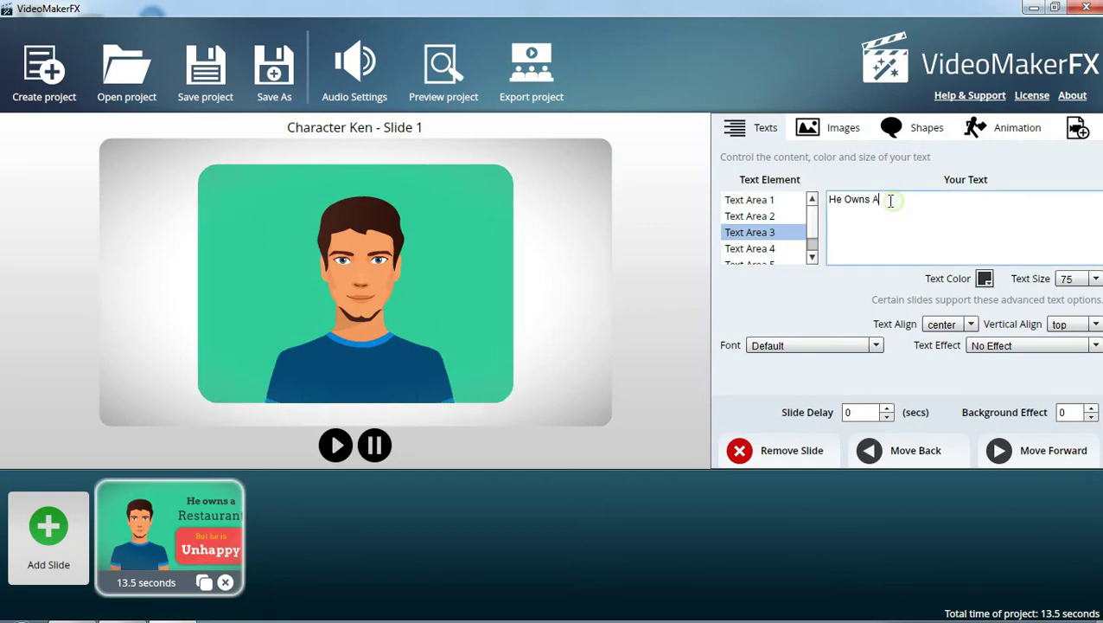
drag(893, 200, 828, 201)
key(BackSpace)
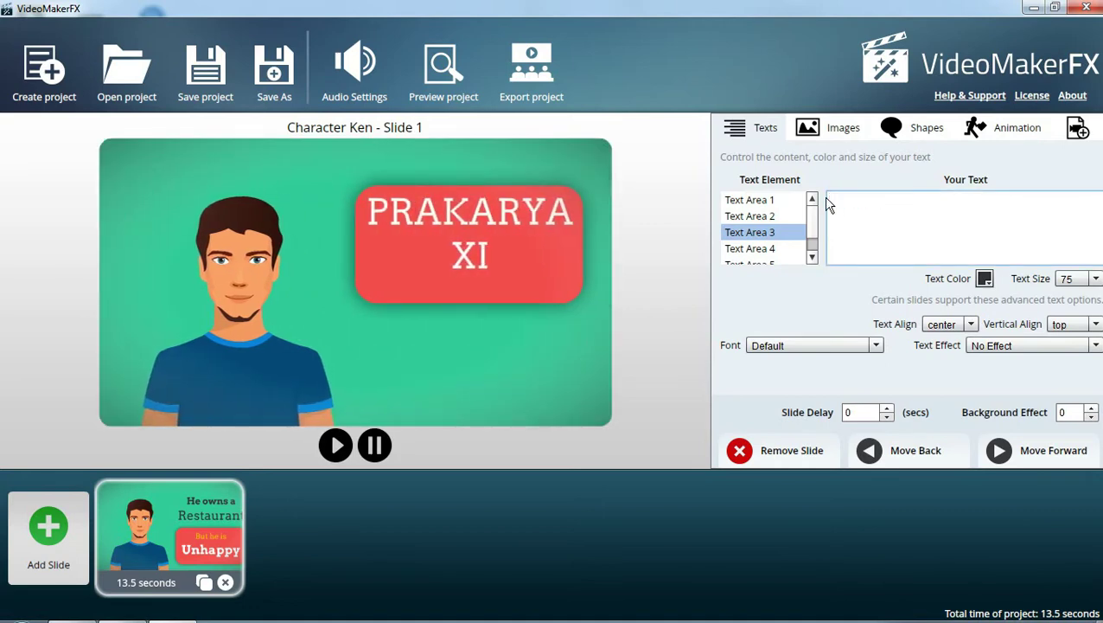
click(751, 250)
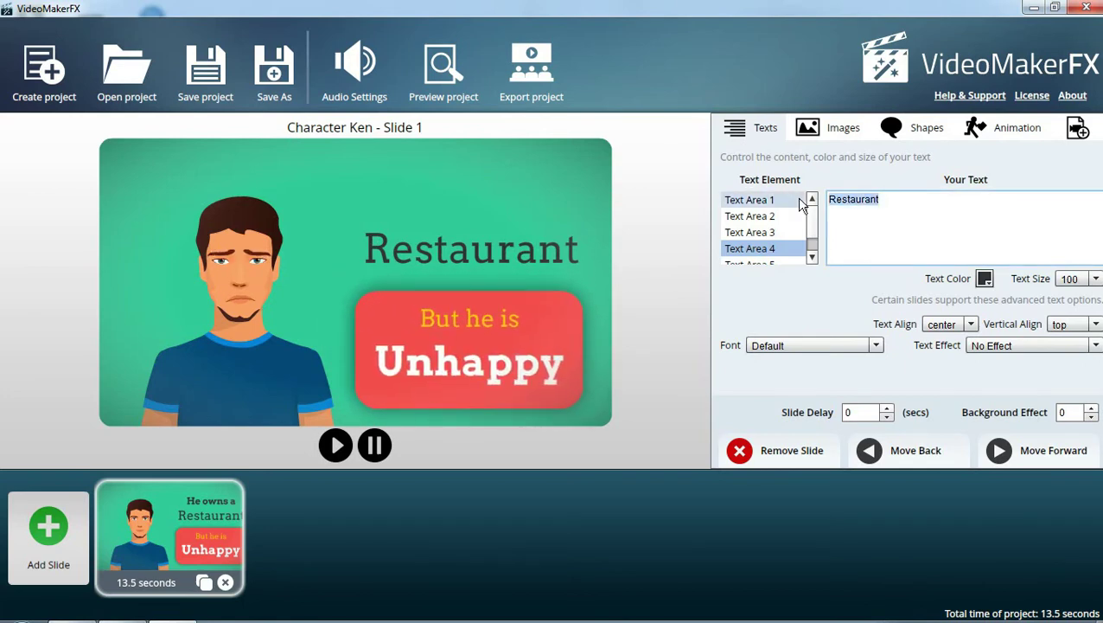
key(BackSpace)
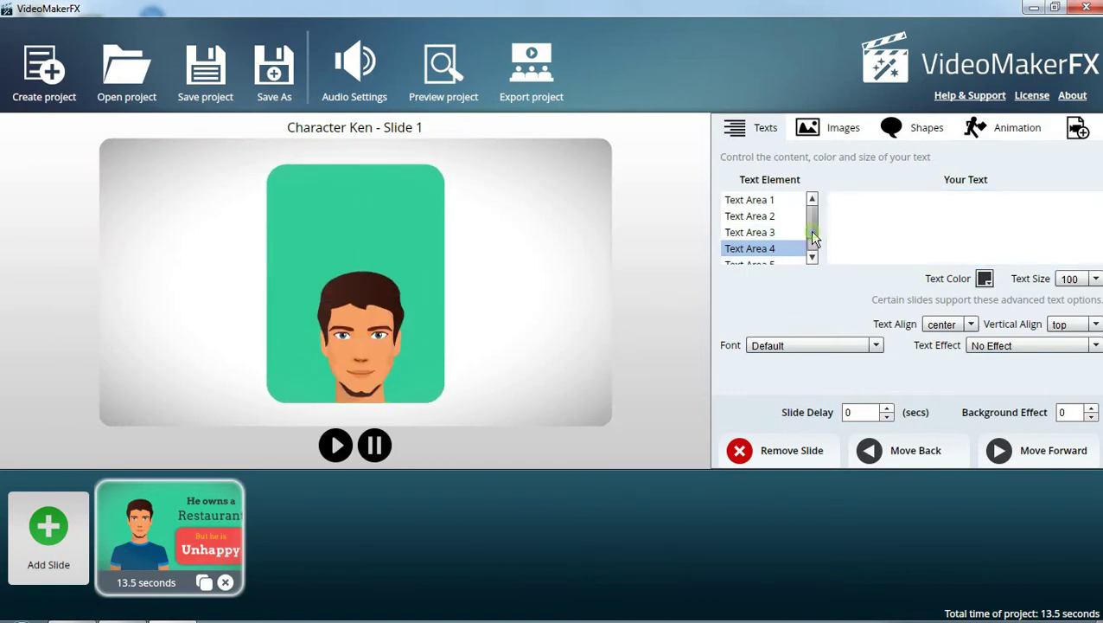
click(812, 258)
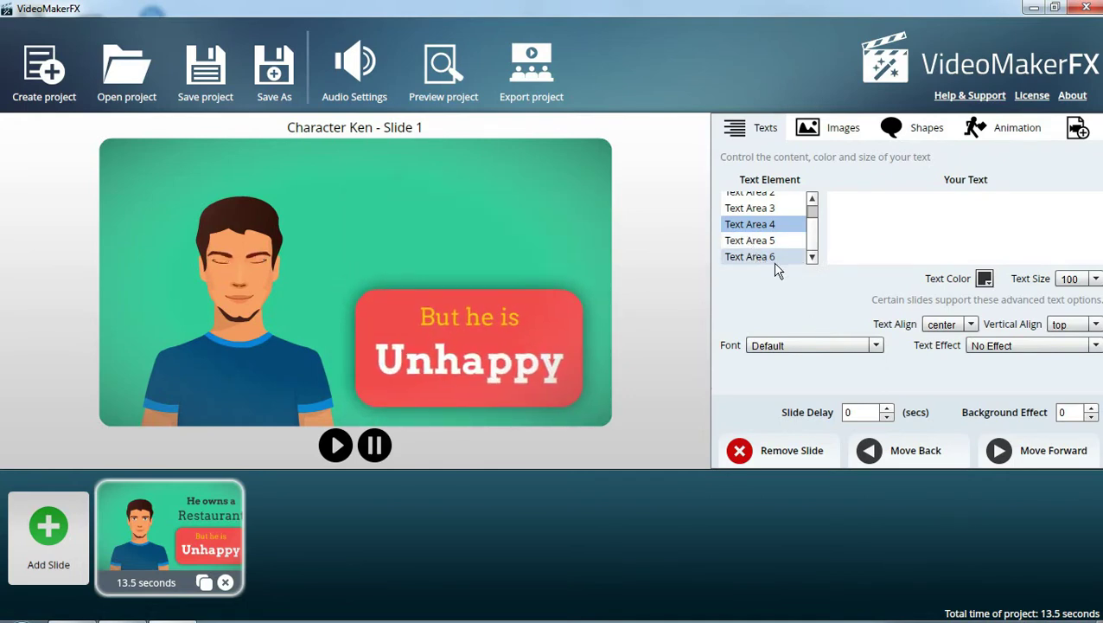
click(769, 241)
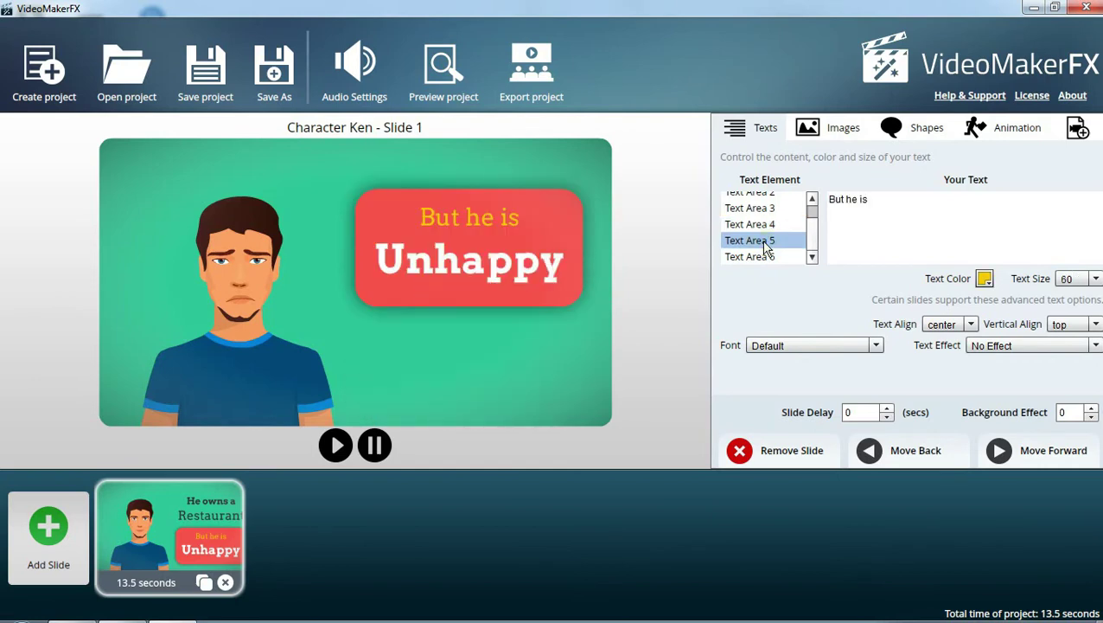
Change 'But he is' to BAHAN and 'Unhappy' to LIMBAH
key(Tab)
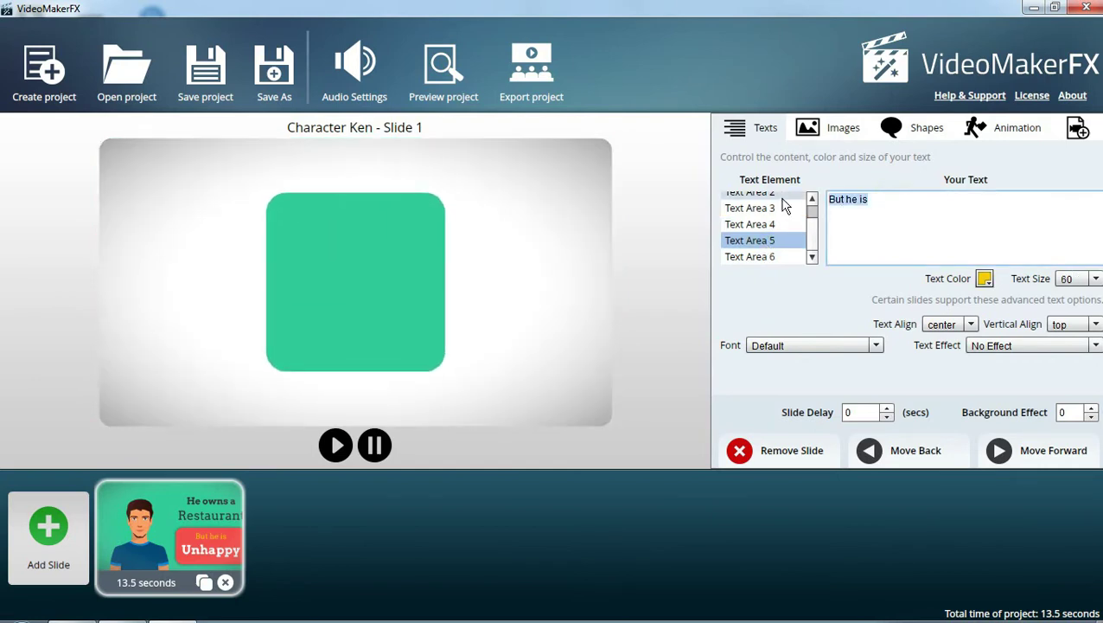
text(M)
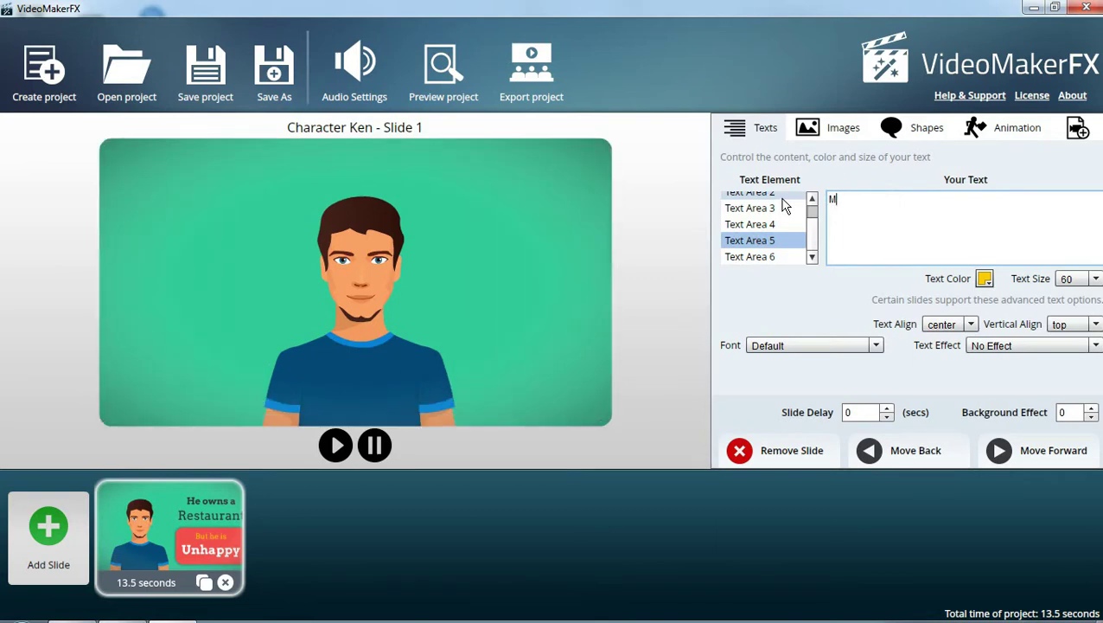
key(BackSpace)
text(BAHAN)
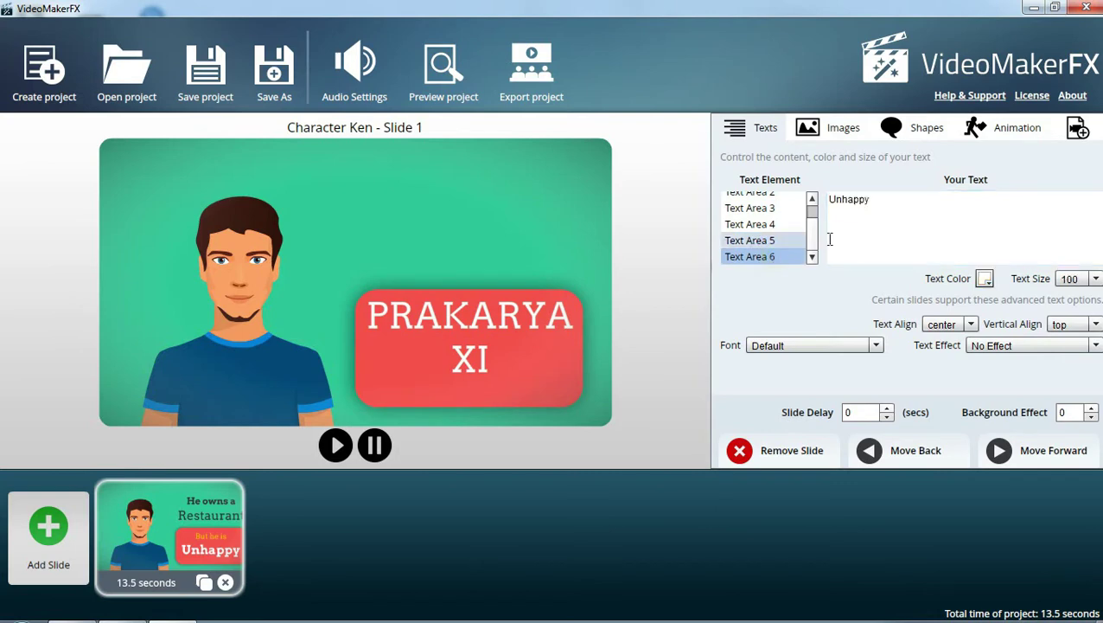
double_click(886, 198)
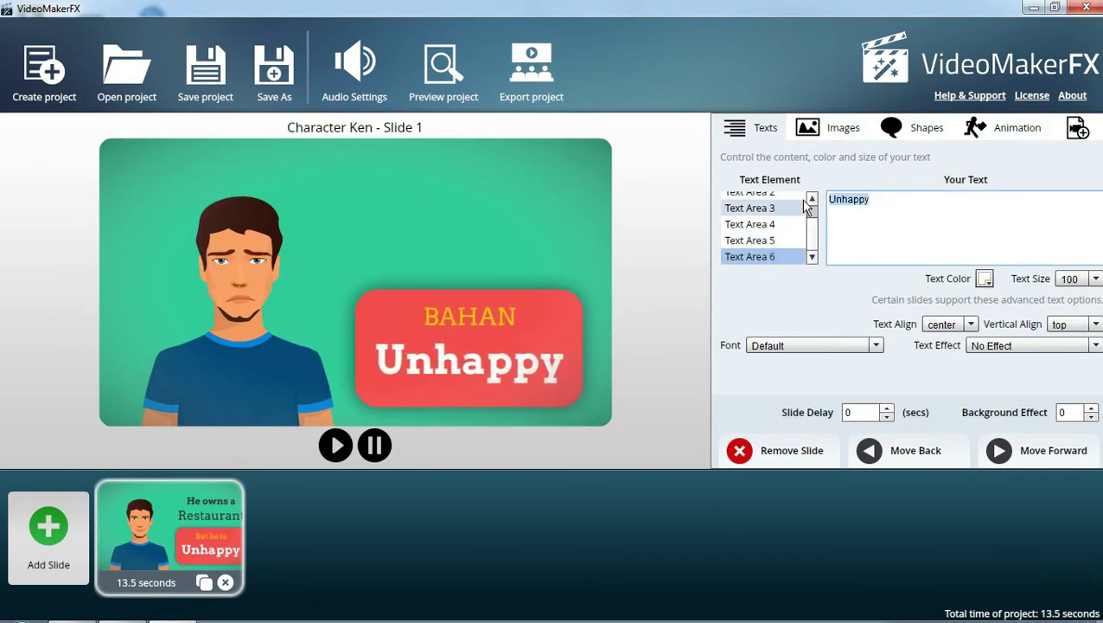
text(LIMB)
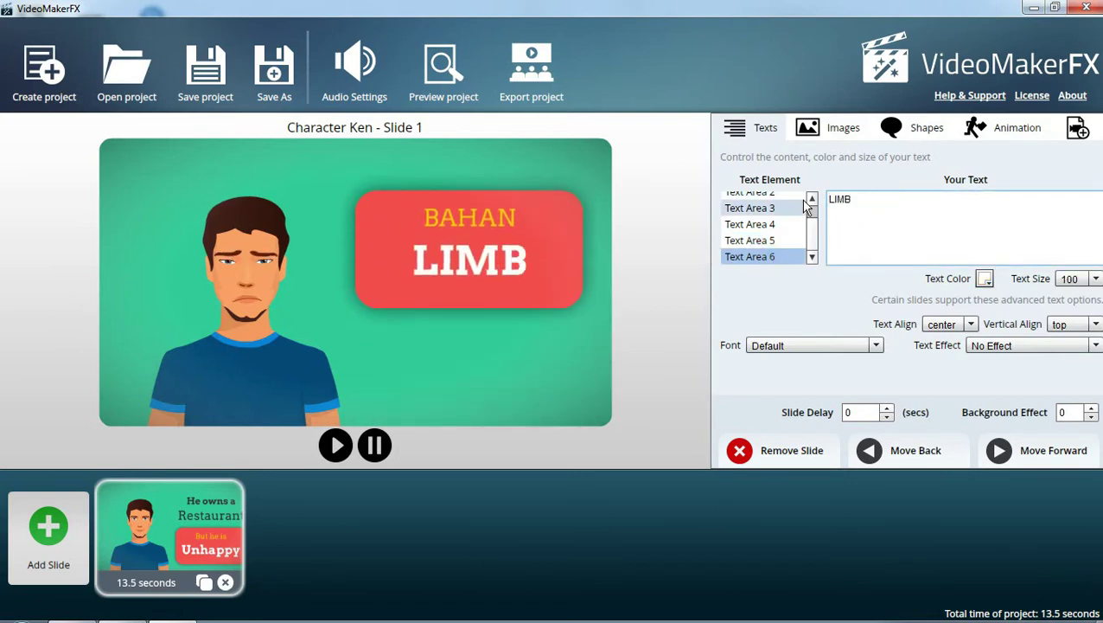
text(AH)
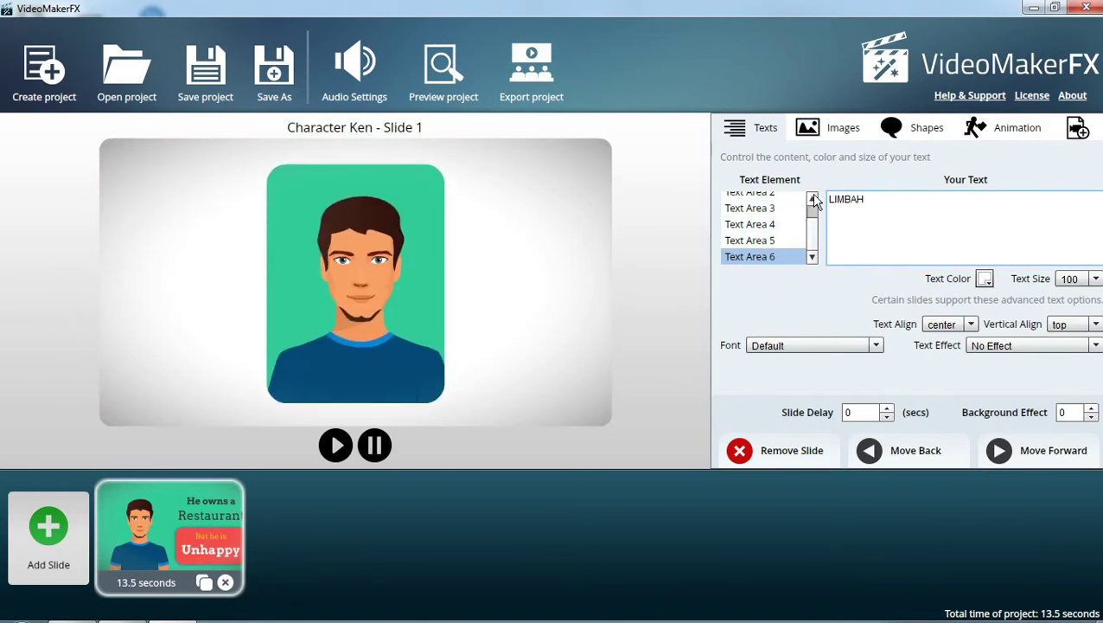
click(812, 199)
click(813, 200)
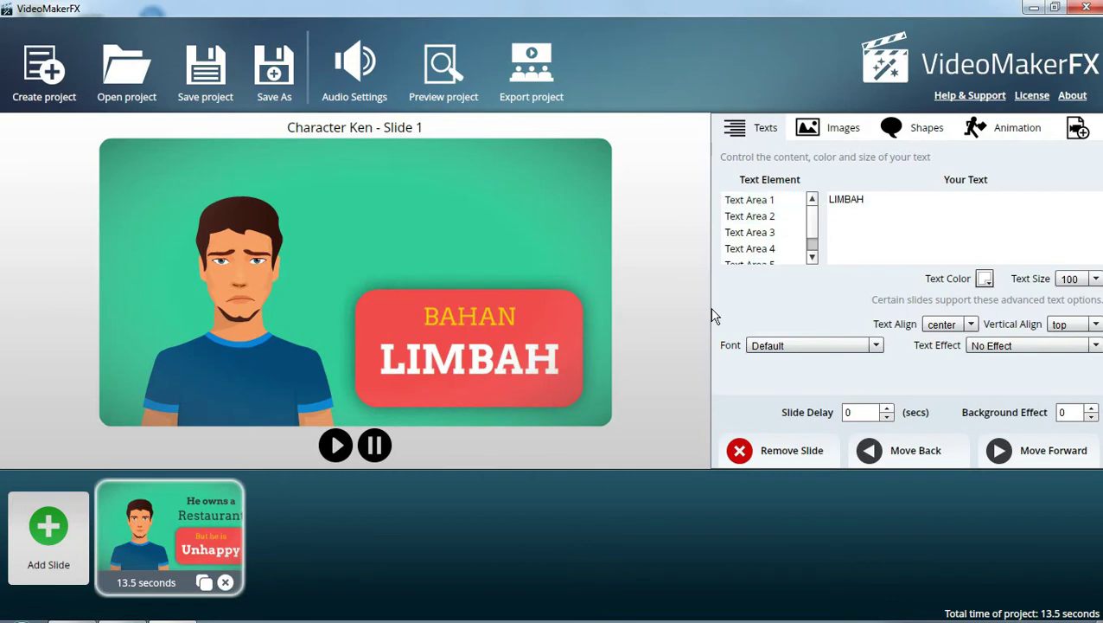
Color the PRAKARYA XI text green and keep its vertical alignment at top
click(772, 199)
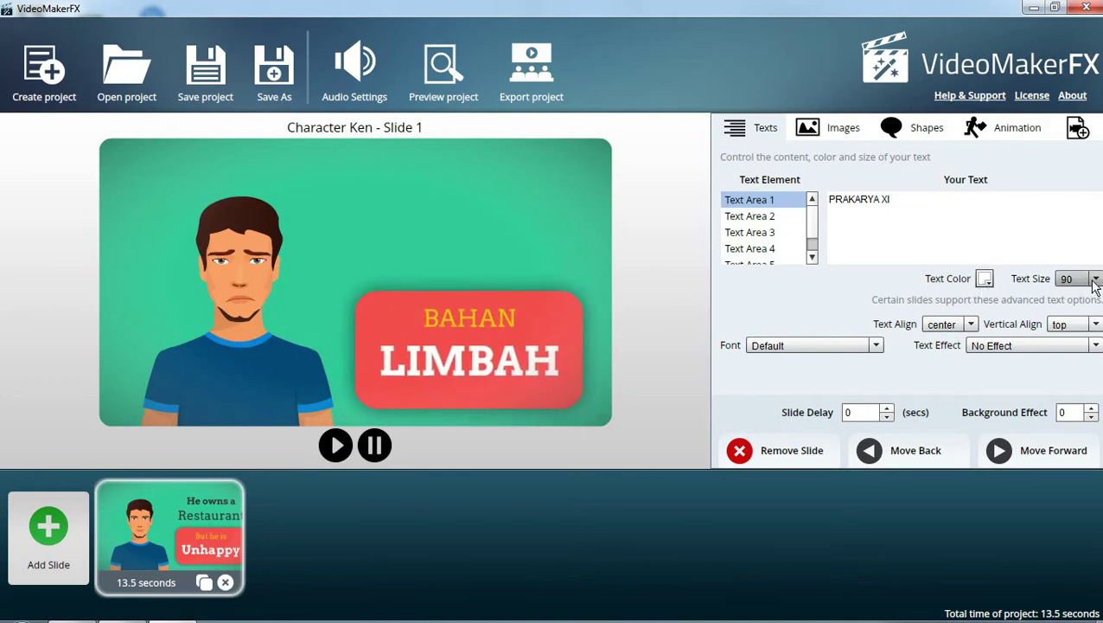
click(985, 279)
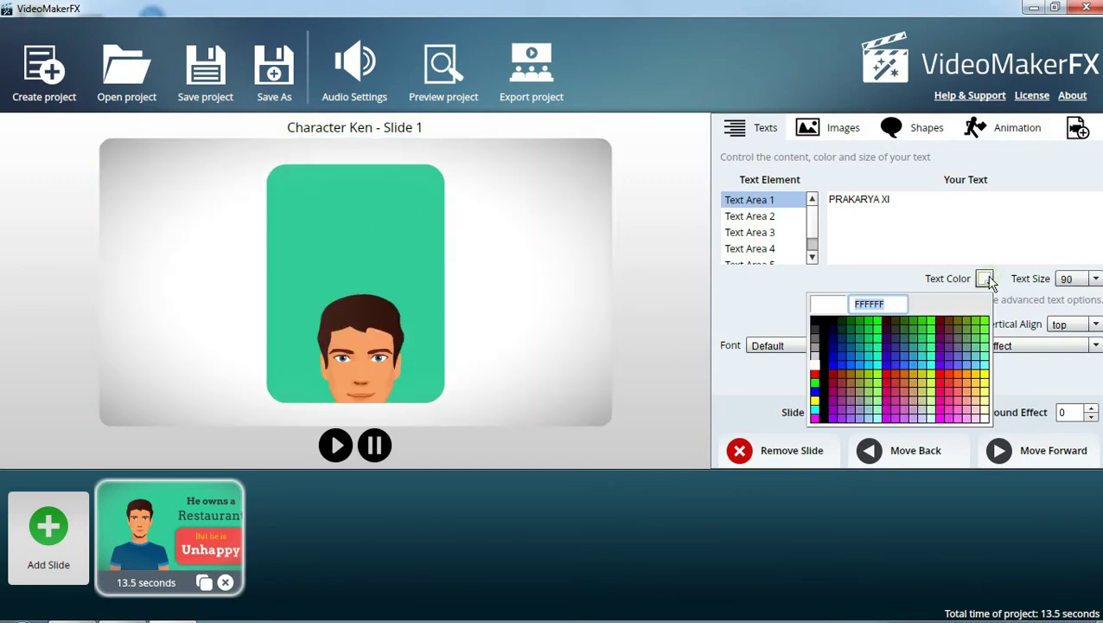
click(877, 330)
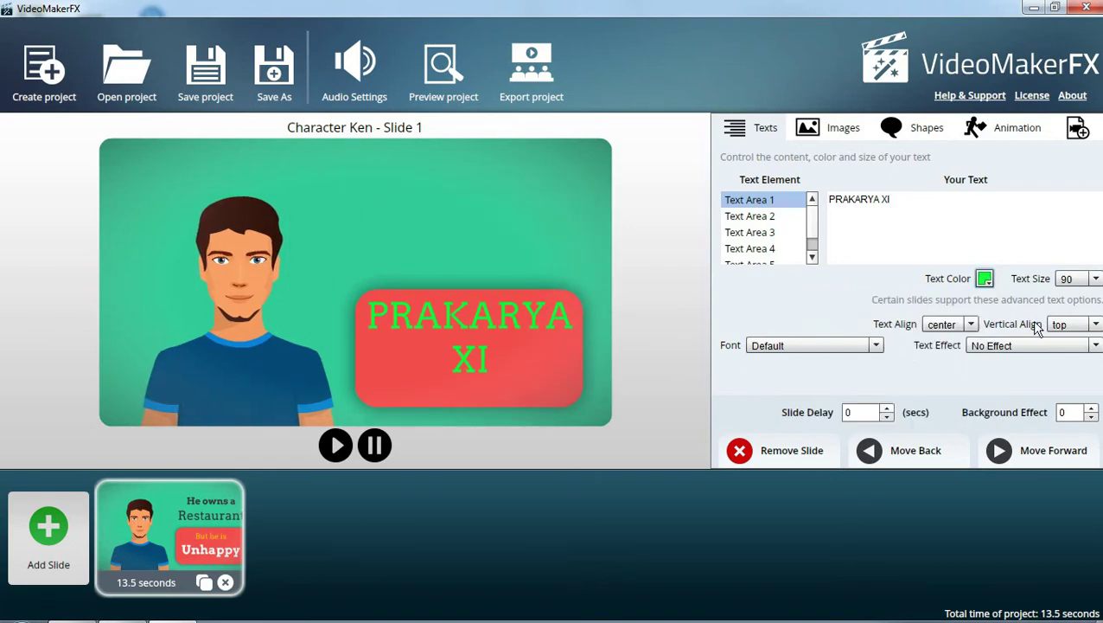
click(972, 325)
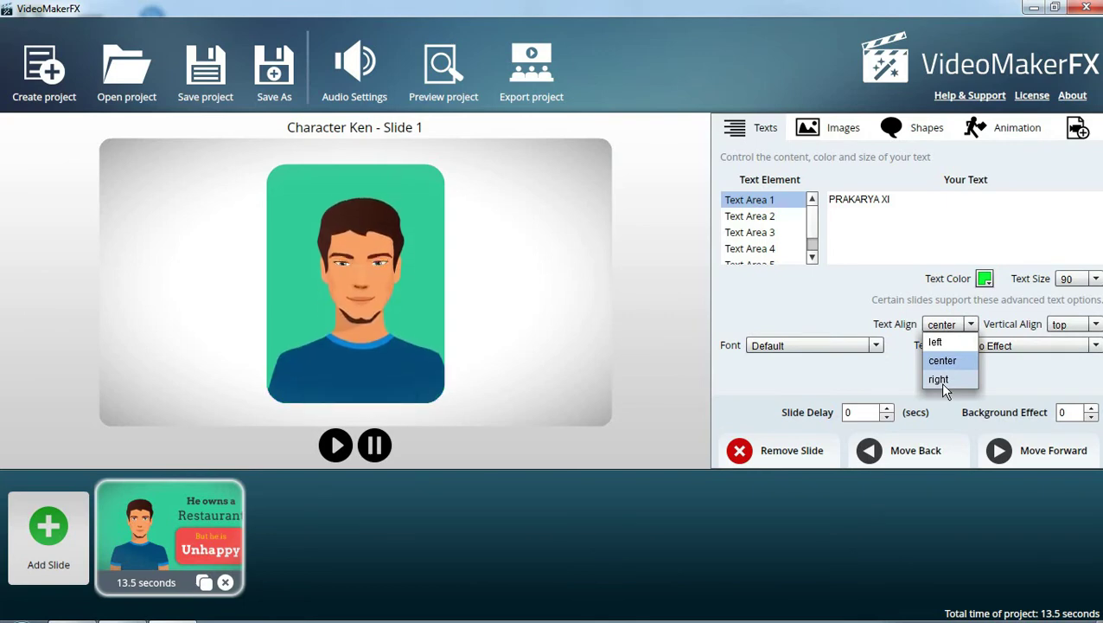
click(1096, 326)
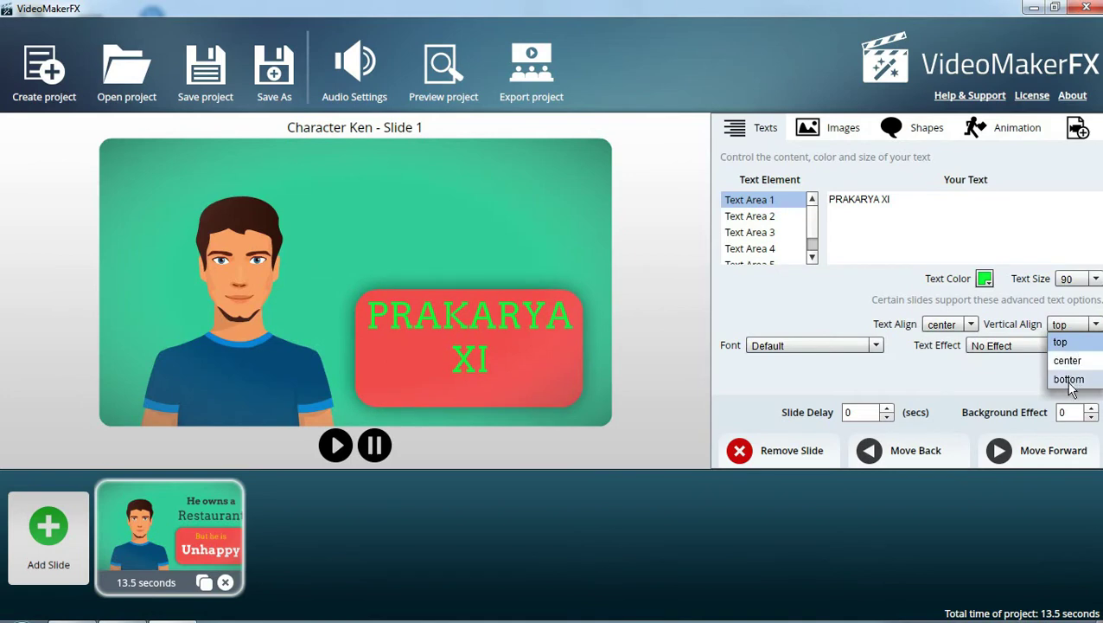
click(900, 361)
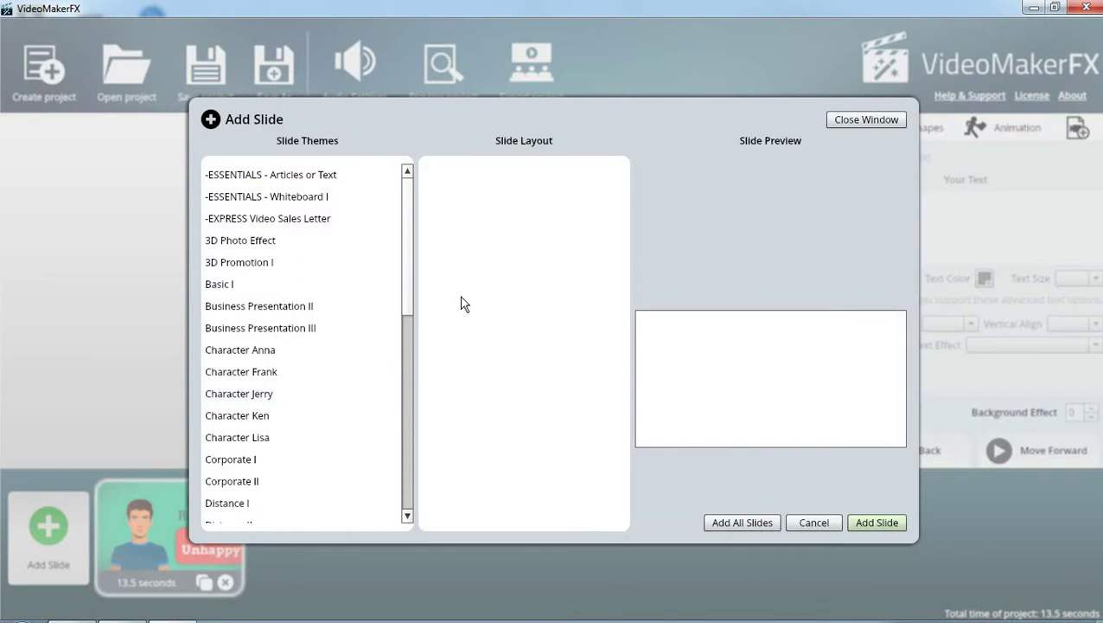
Pick the 3D Photo Effect theme's Both Sides layout and add it as slide 2
drag(407, 235, 399, 296)
click(255, 270)
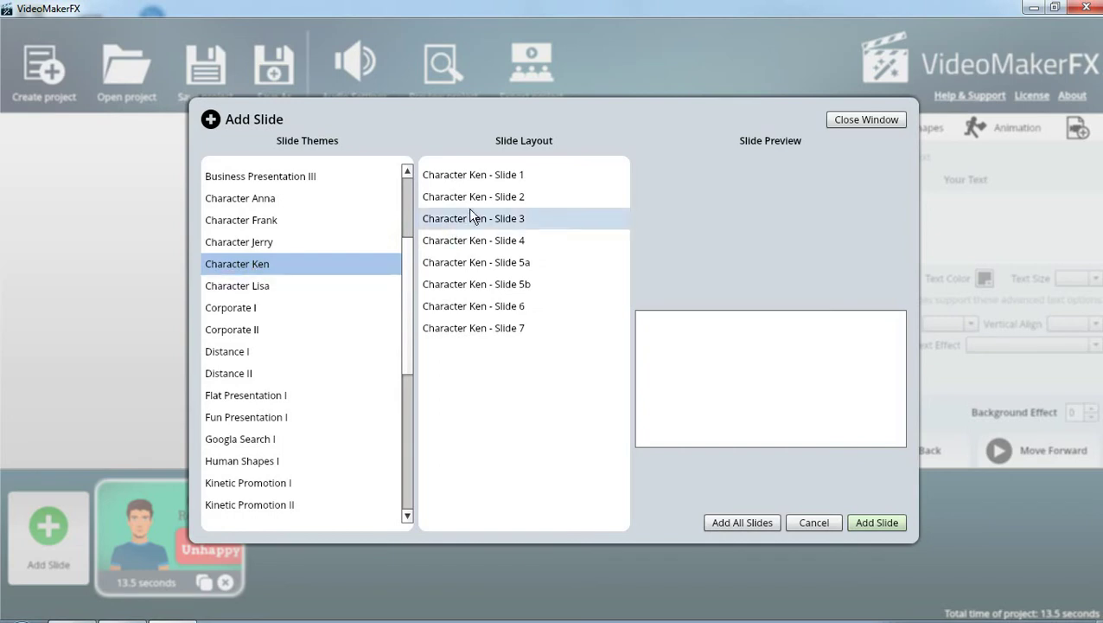
click(486, 175)
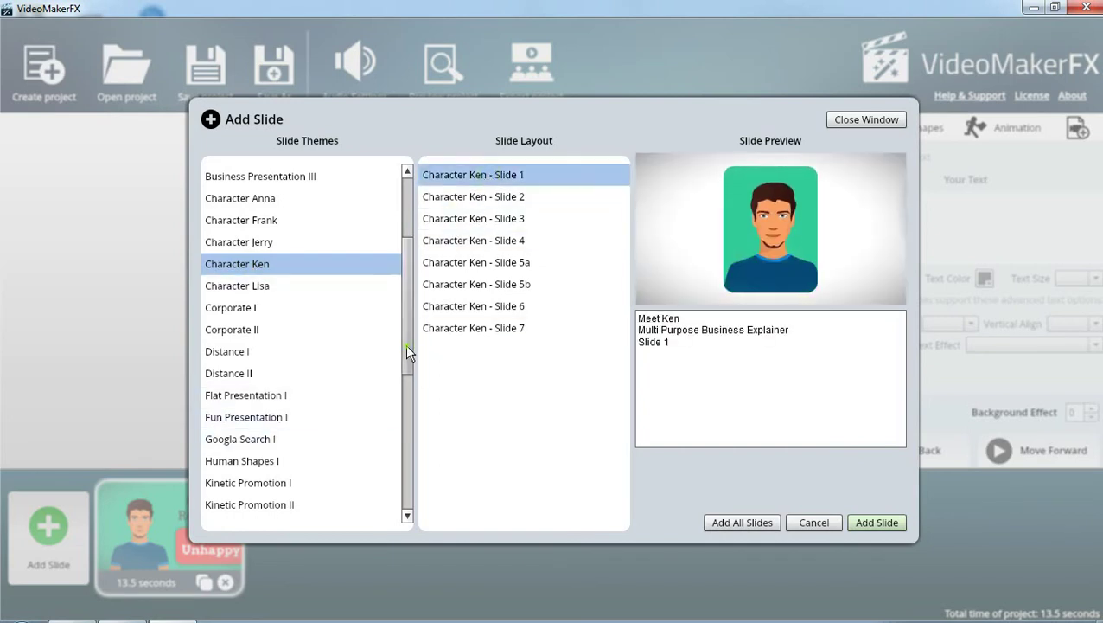
drag(405, 344, 403, 246)
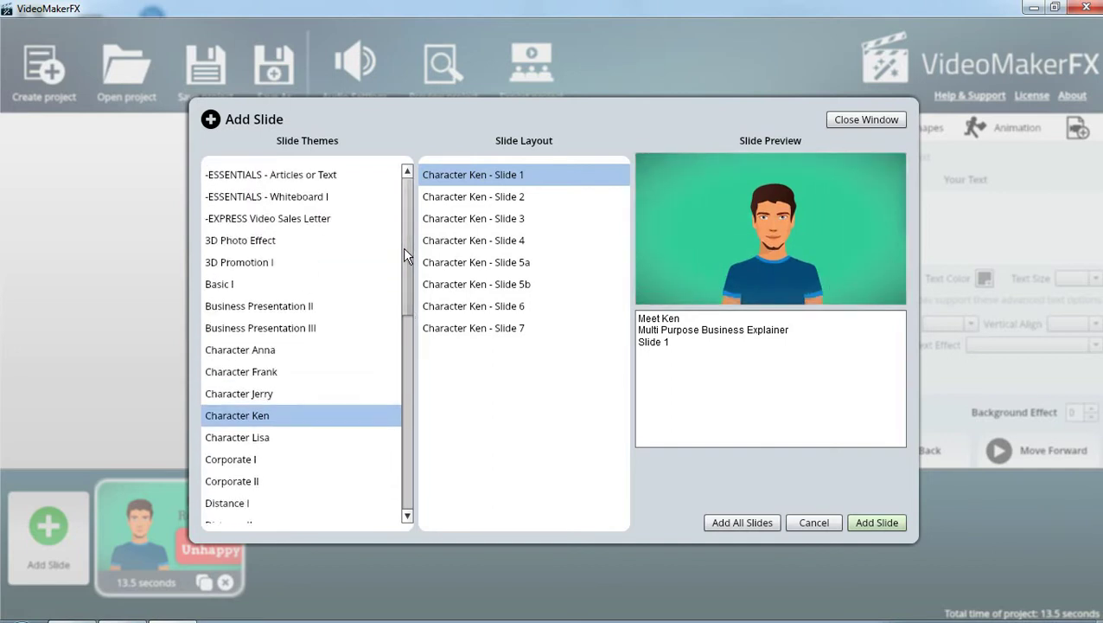
click(265, 246)
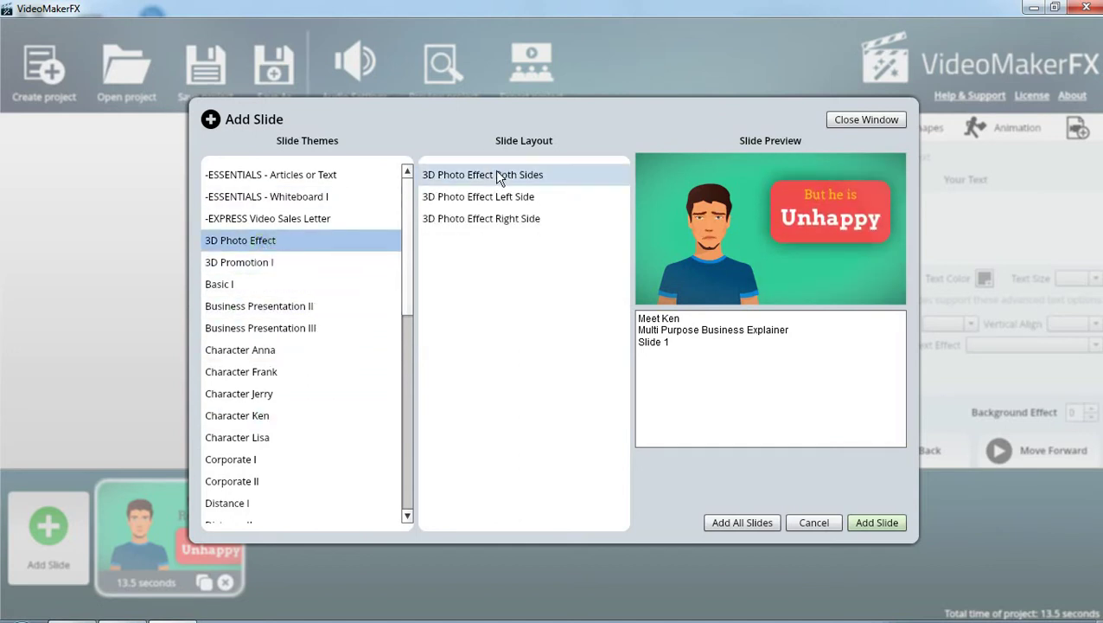
click(495, 170)
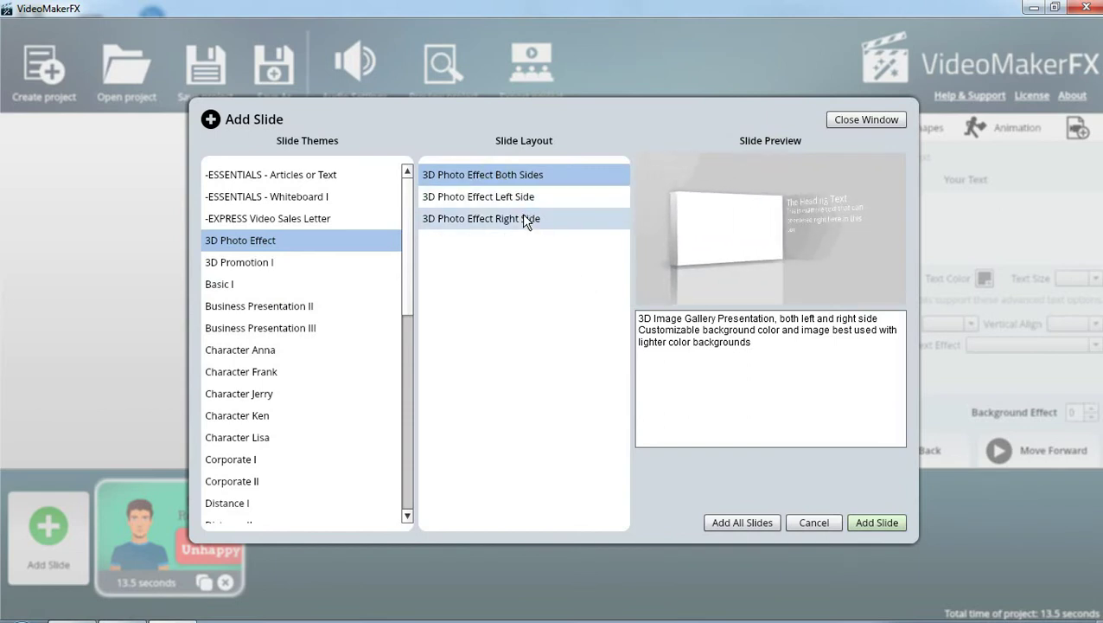
click(876, 522)
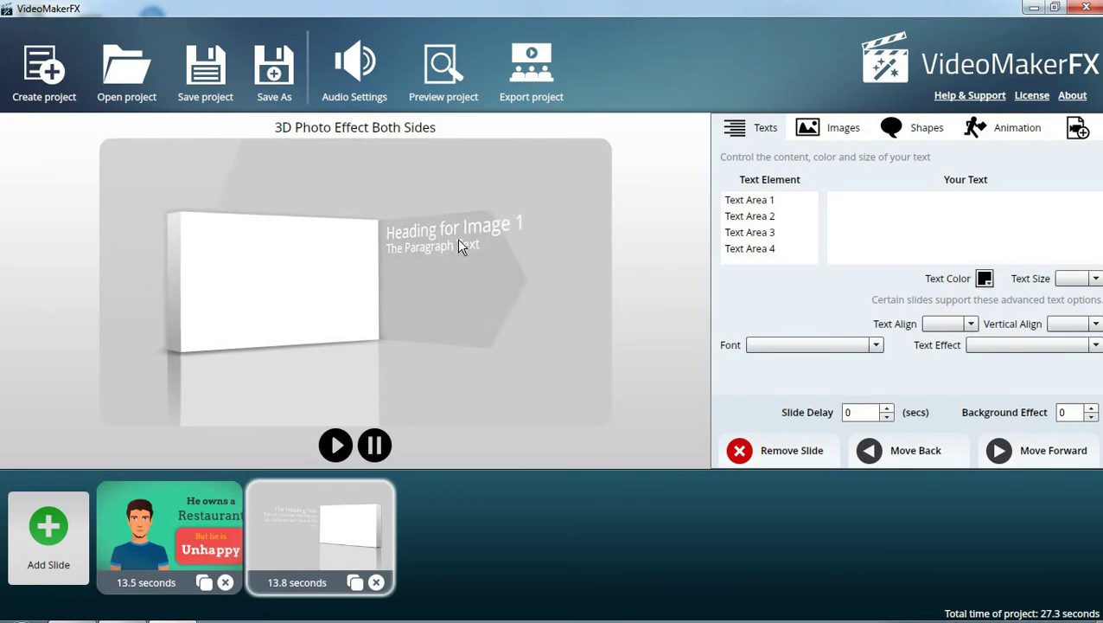
Type BATOK into Text Area 1 and KELAPA into Text Area 2 of slide 2
click(751, 202)
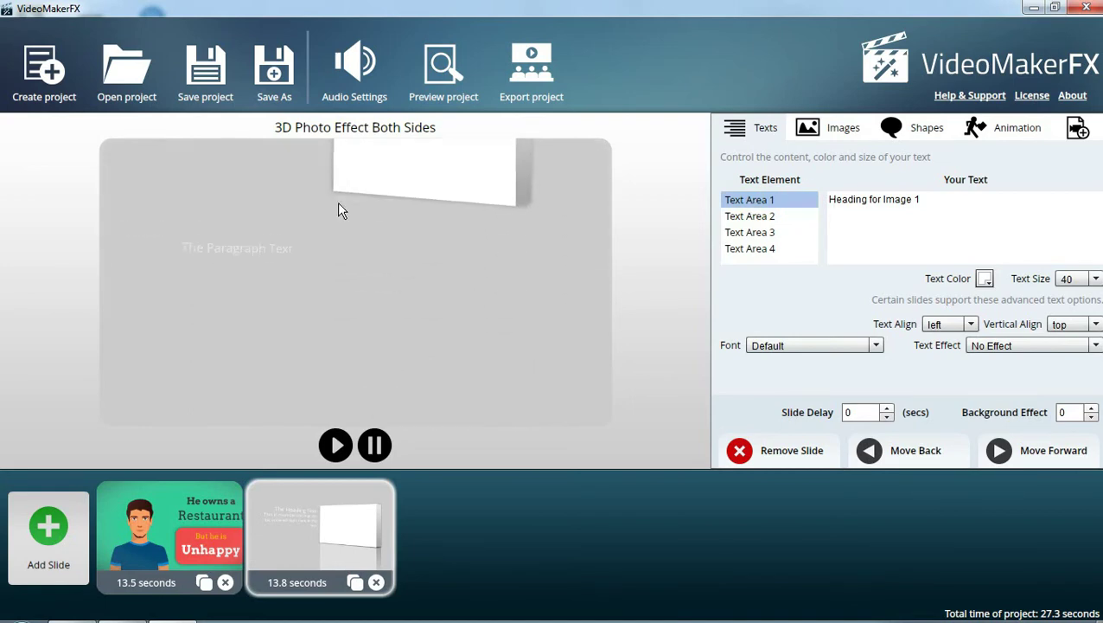
click(768, 233)
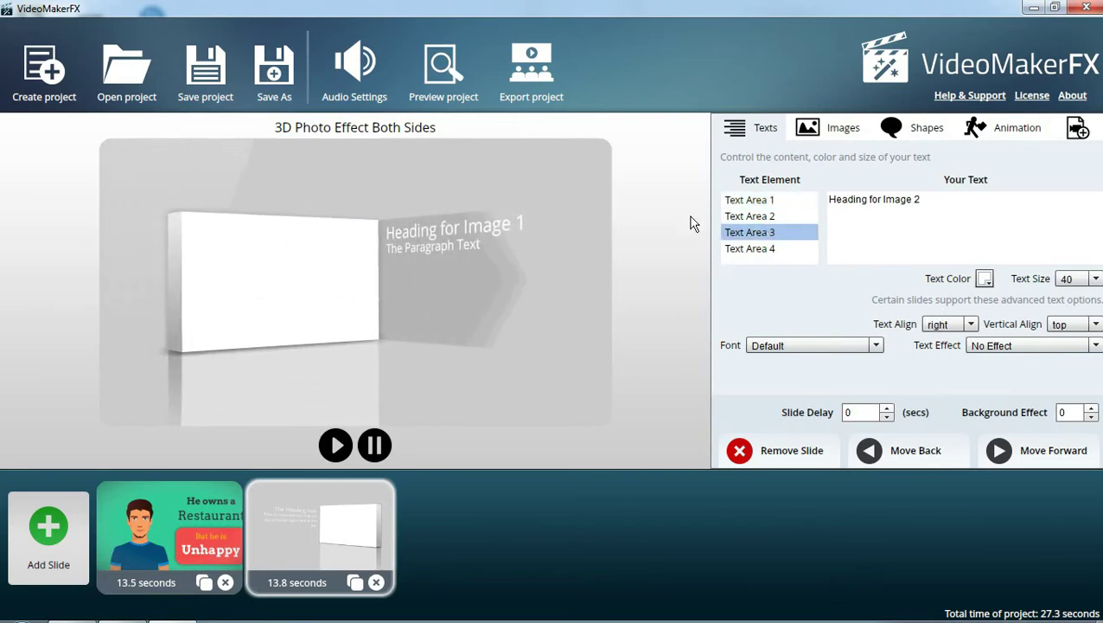
click(772, 215)
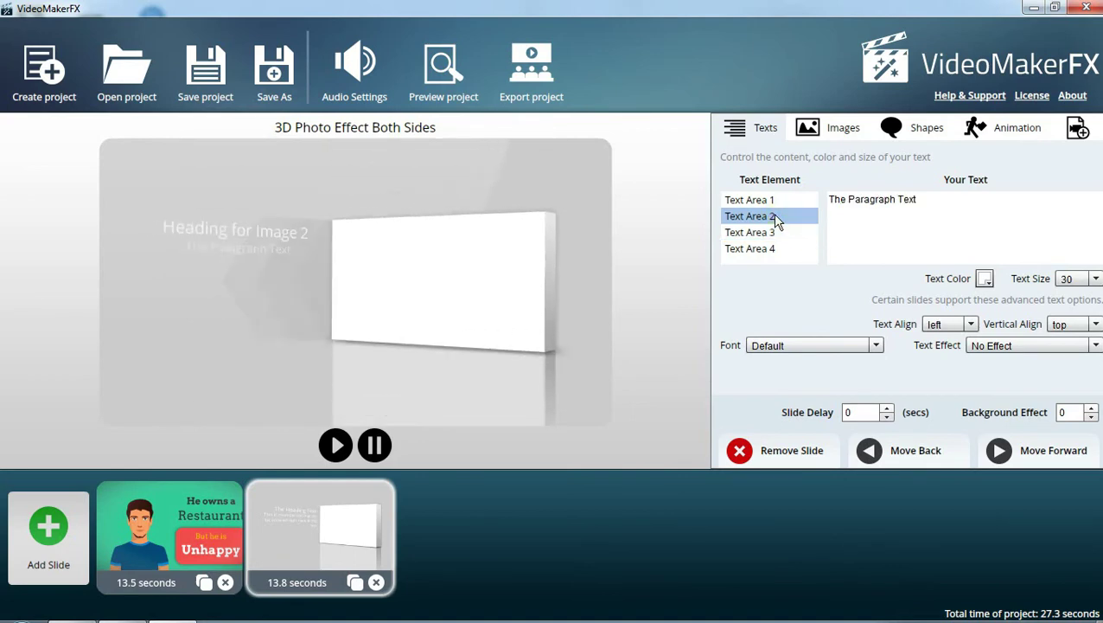
click(755, 205)
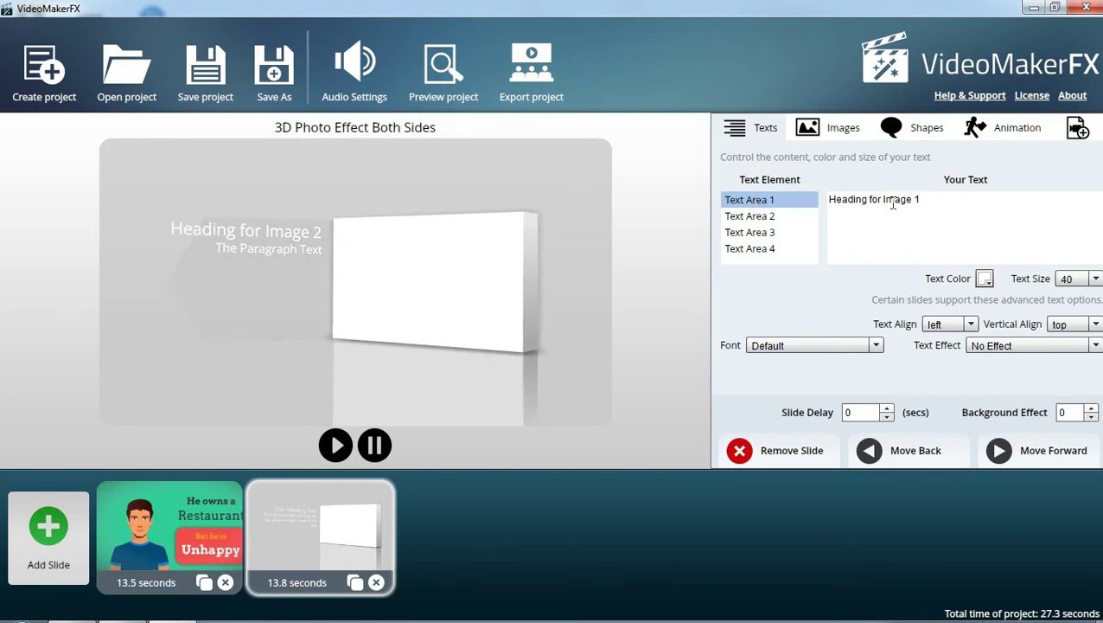
drag(927, 201, 799, 201)
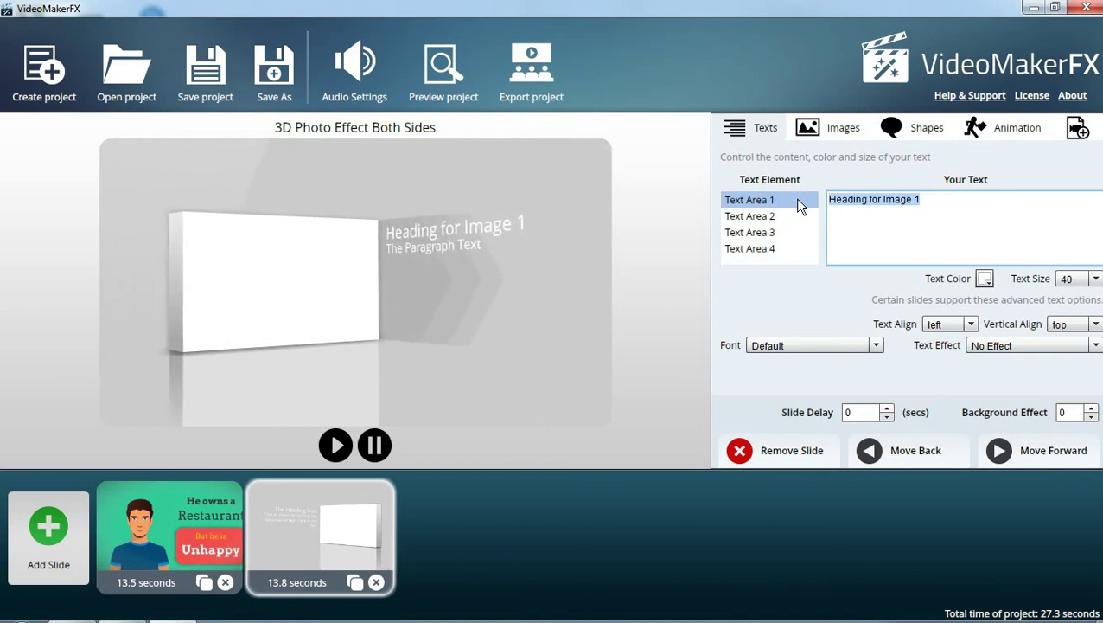
text(BATO)
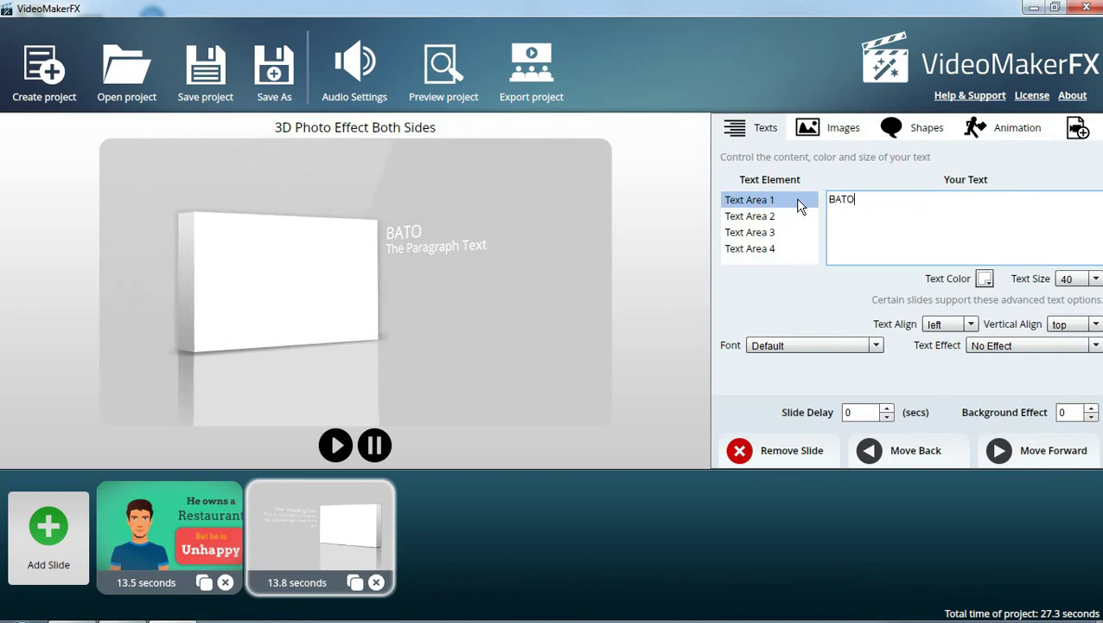
text(K)
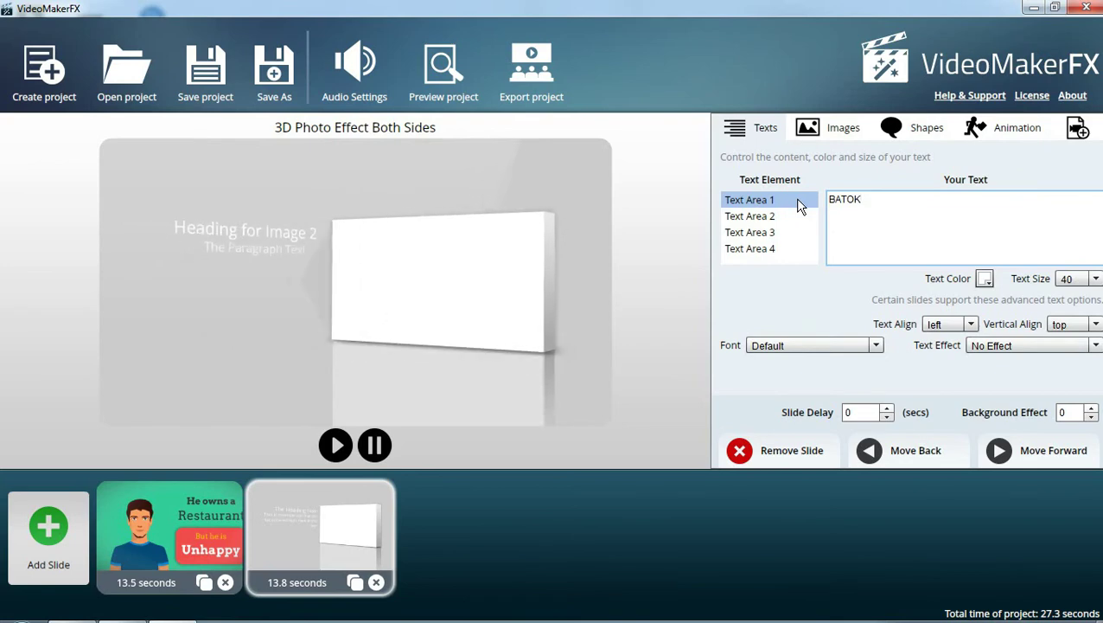
click(750, 221)
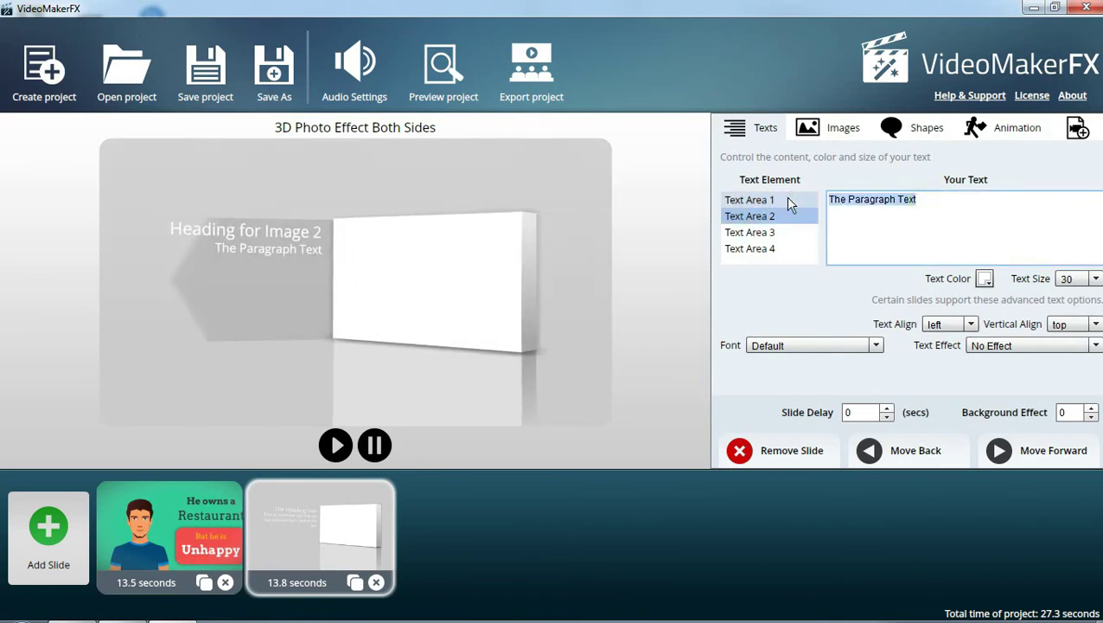
text(KELAPA)
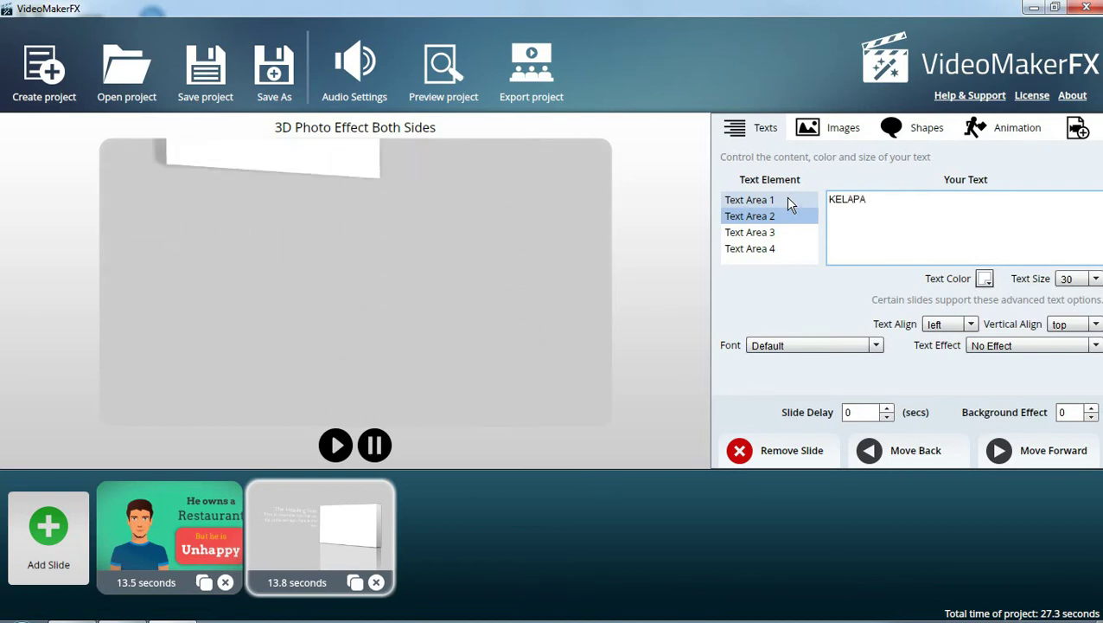
click(763, 233)
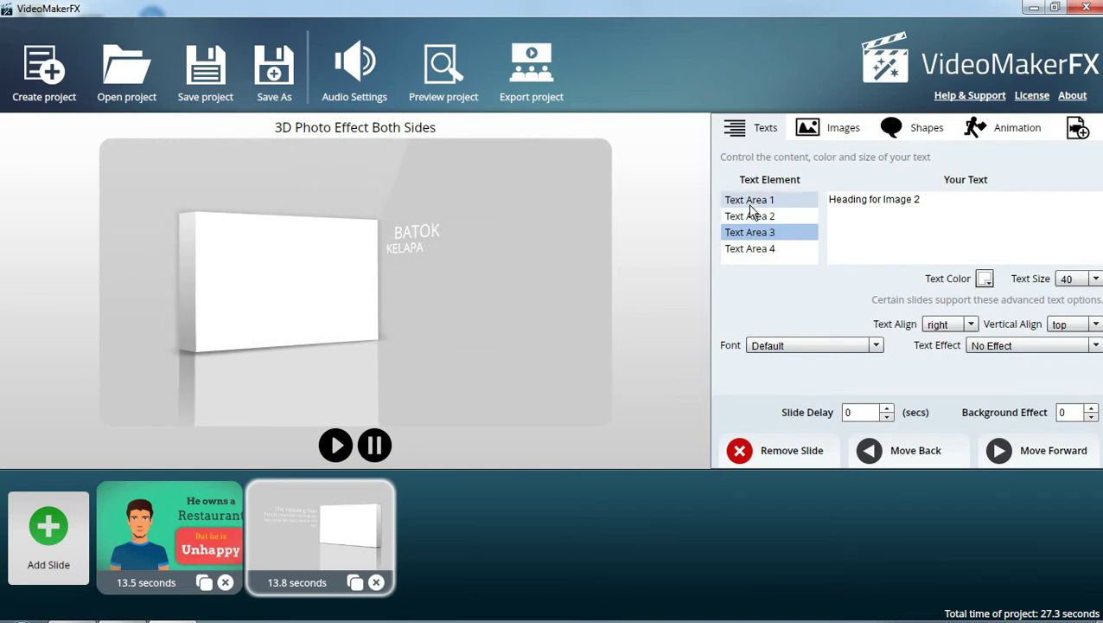
Replace Text Area 3's heading with 'BAHAN BEKAS' and Text Area 4's paragraph with 'KARDUS'
click(929, 198)
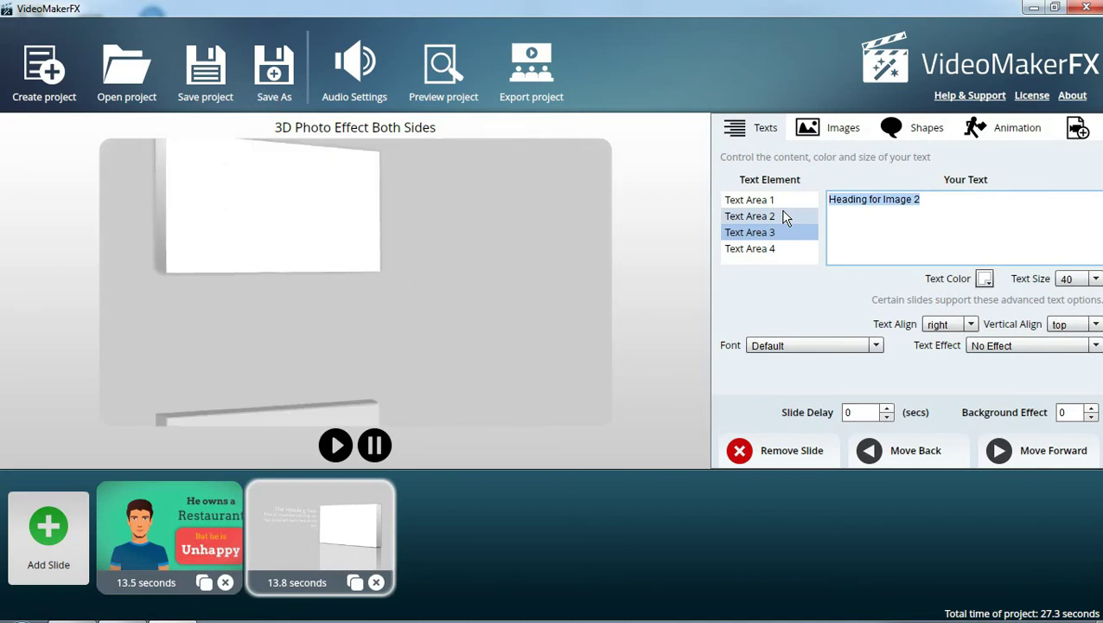
text(BAHA)
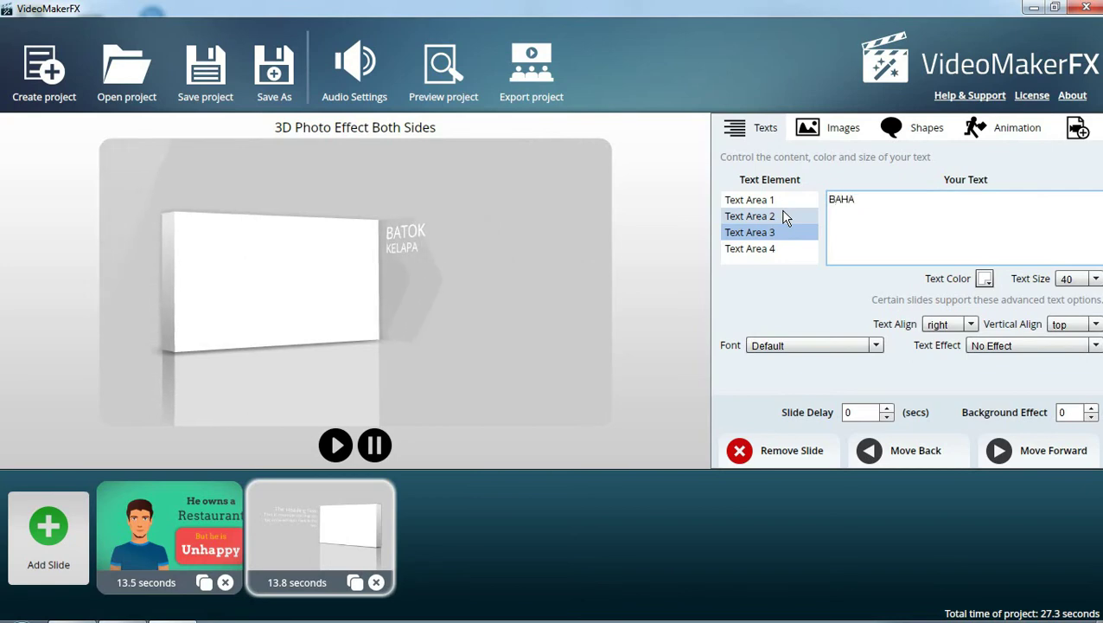
text(N BEKAS)
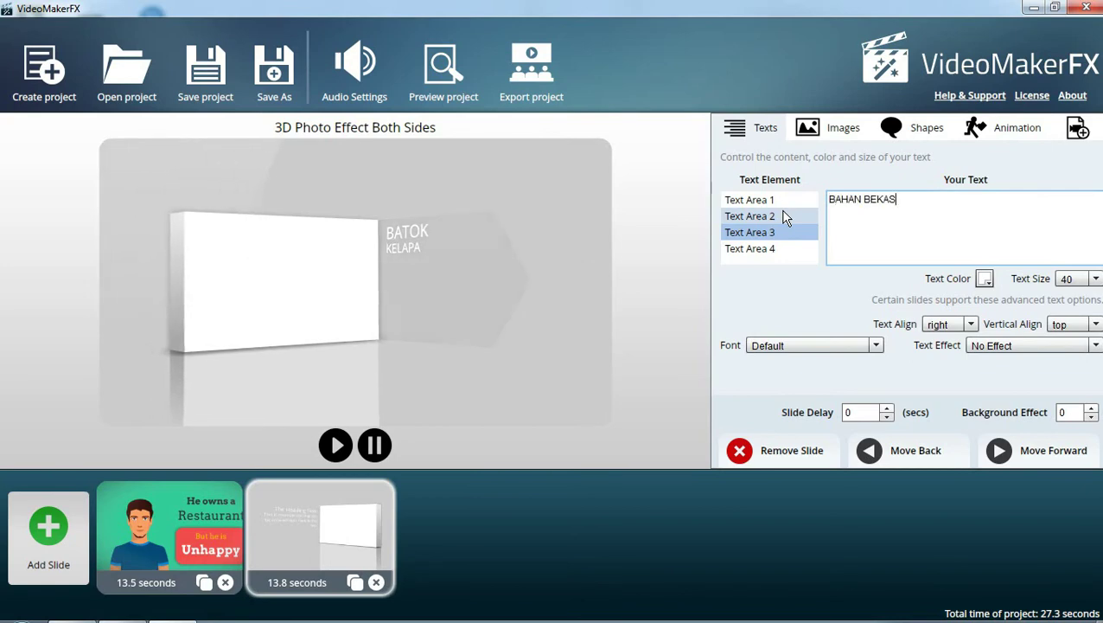
click(766, 249)
drag(930, 204, 828, 199)
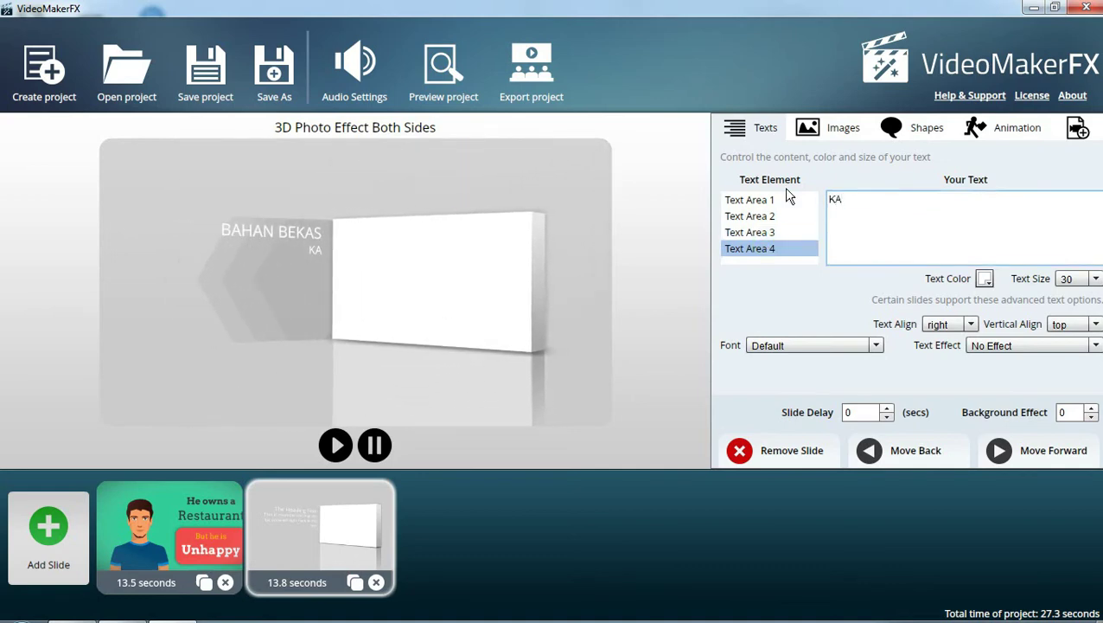
text(KARDUS)
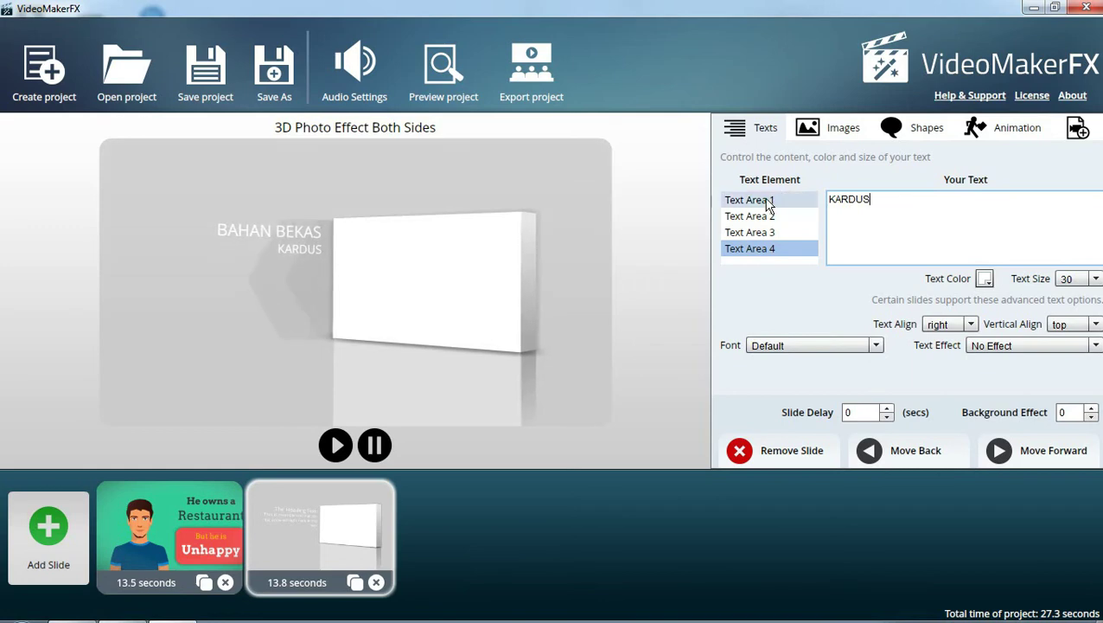
click(768, 201)
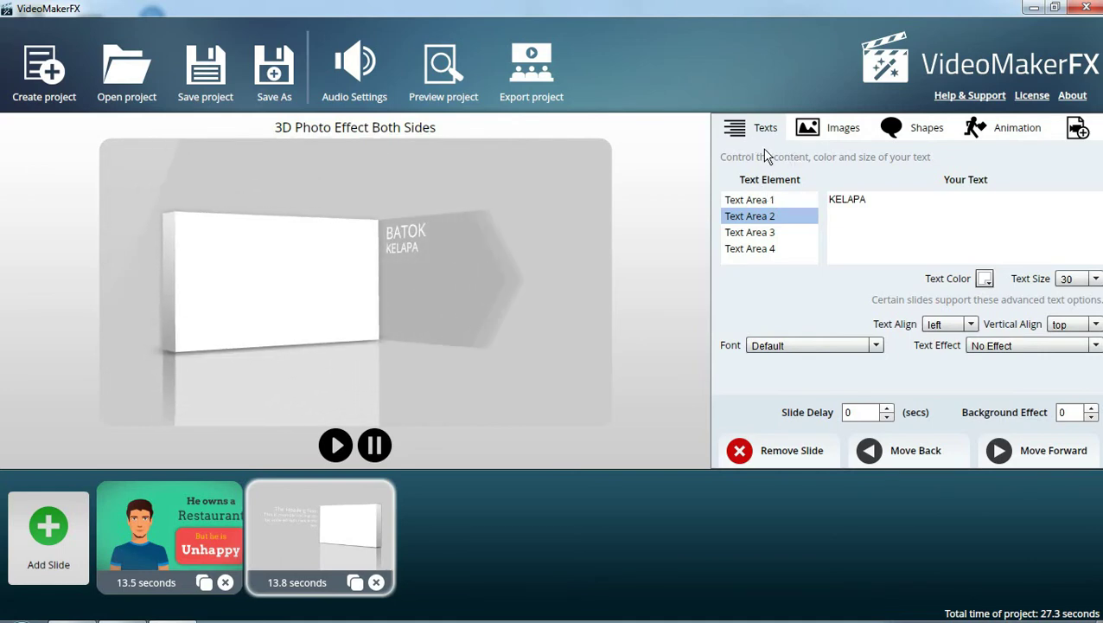
Load the GKB coconut-shell keychain photo from D:\materi_xi into Image Area 1
click(821, 129)
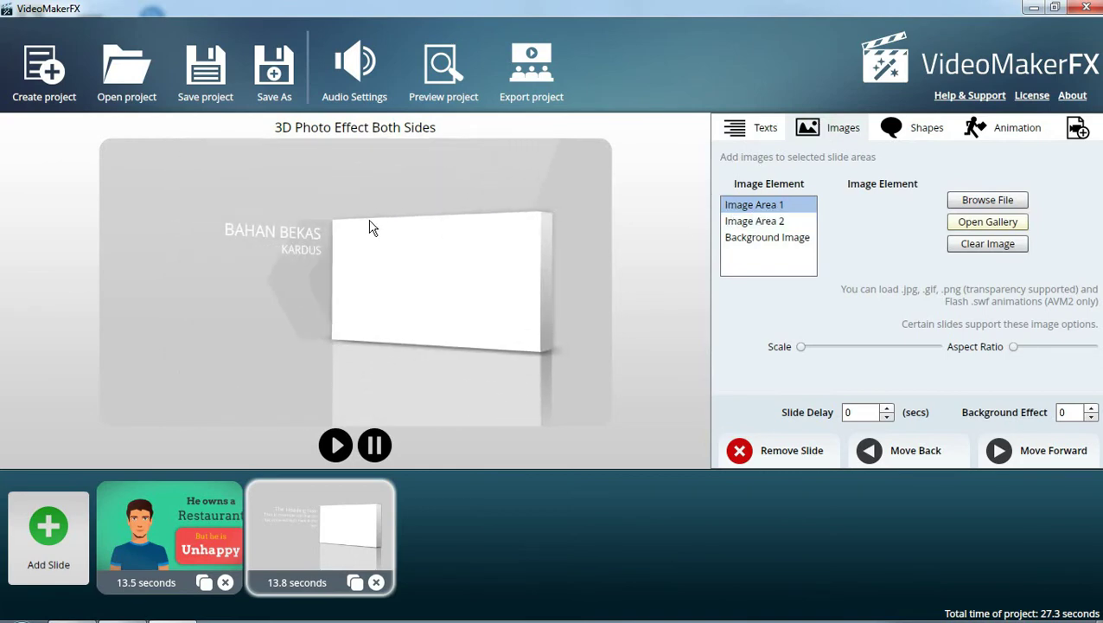
click(1008, 203)
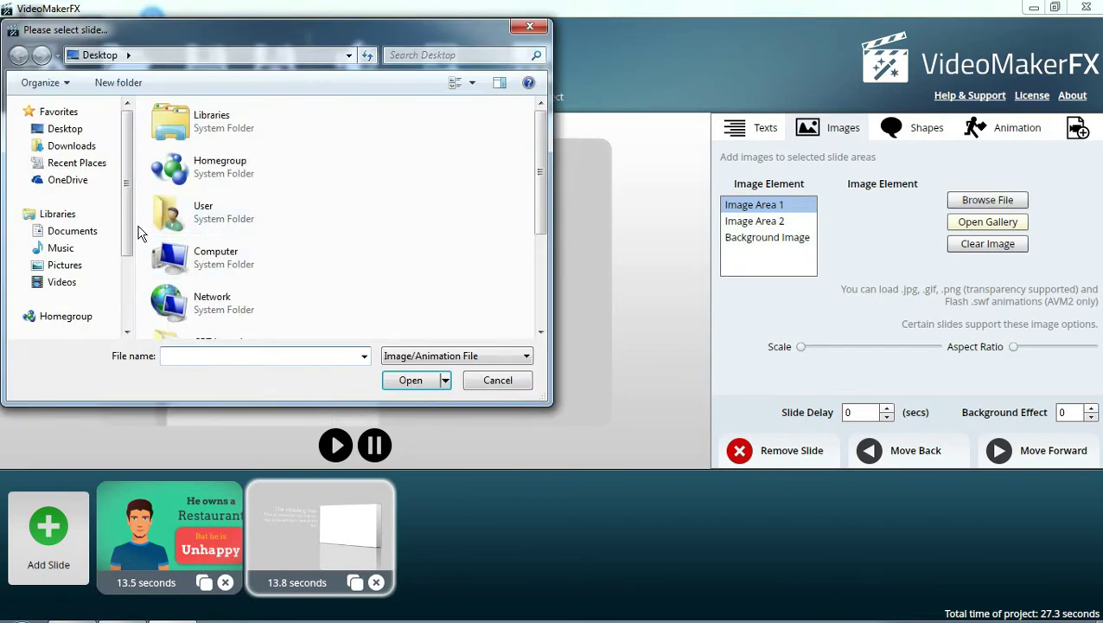
drag(130, 223, 86, 291)
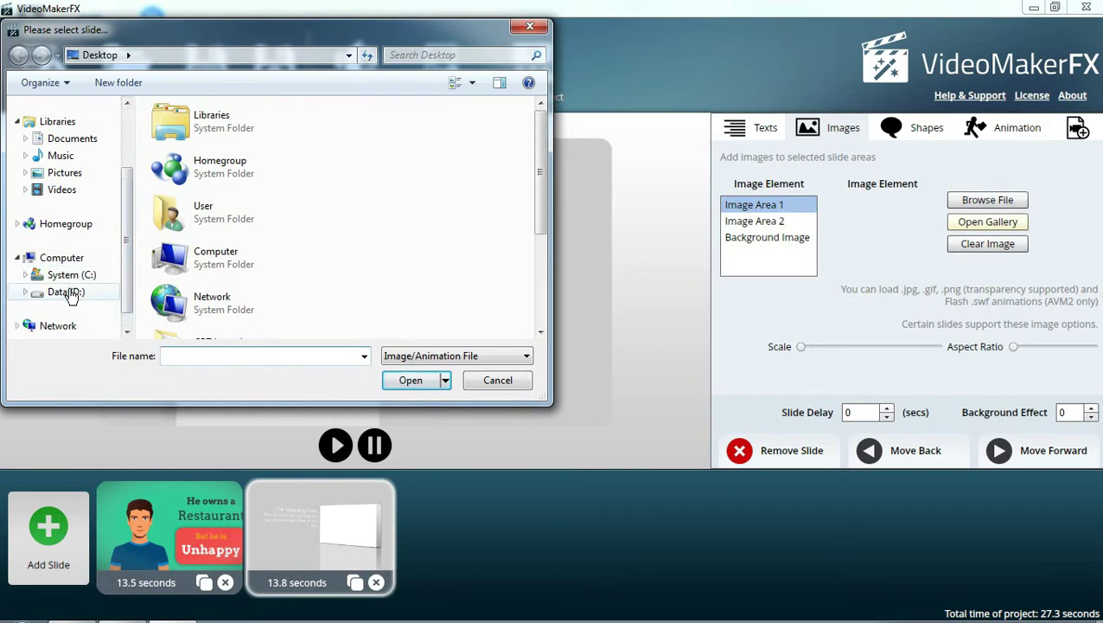
click(57, 291)
click(400, 180)
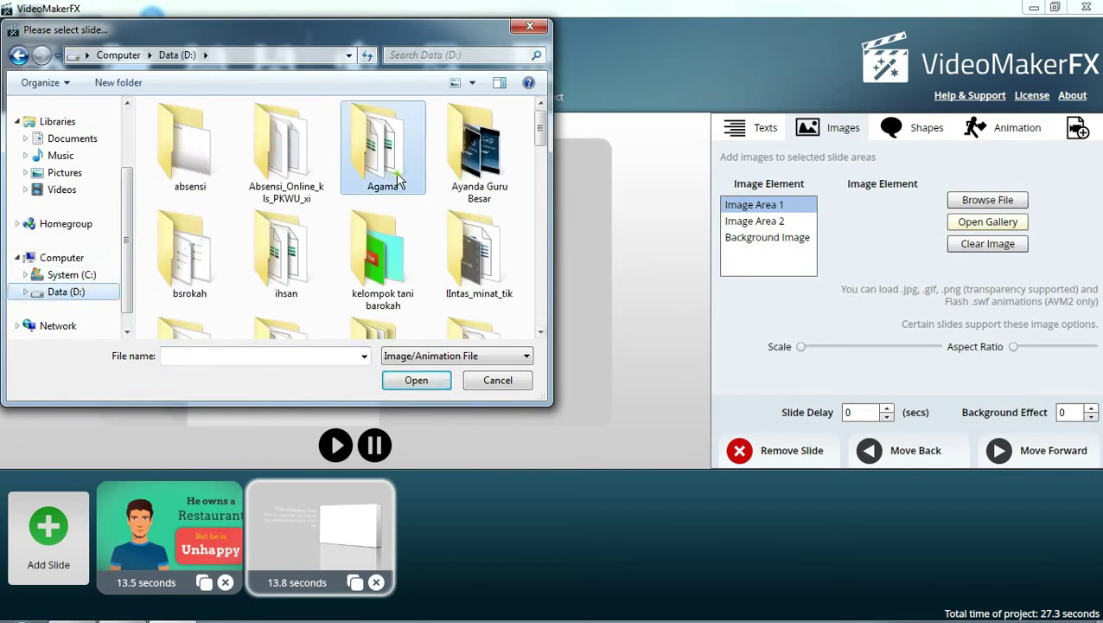
scroll(400, 180, down, 3)
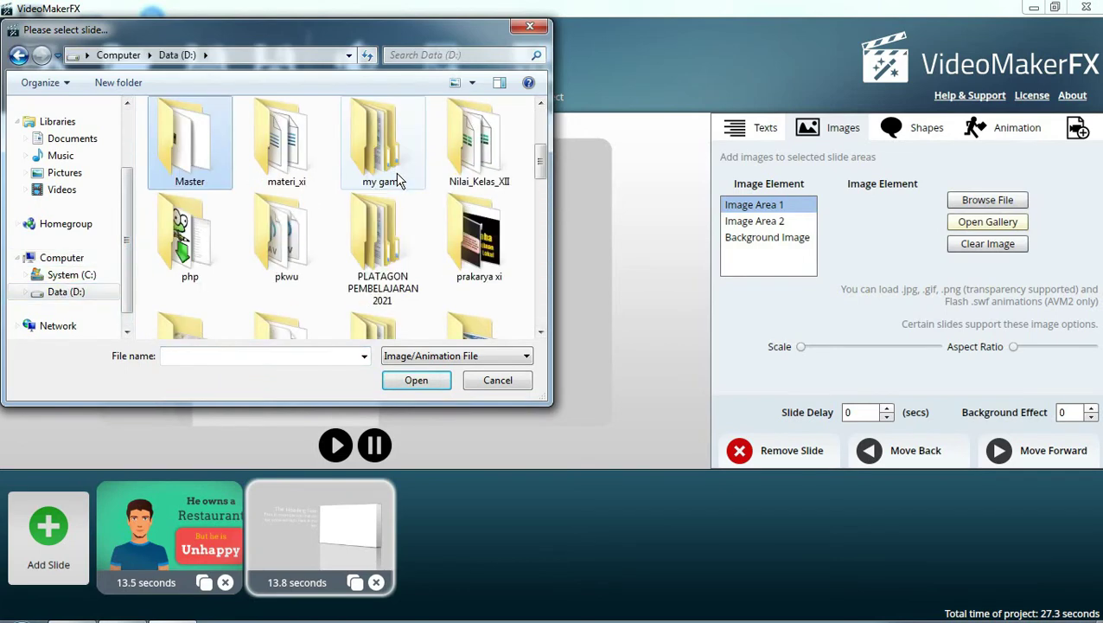
click(298, 169)
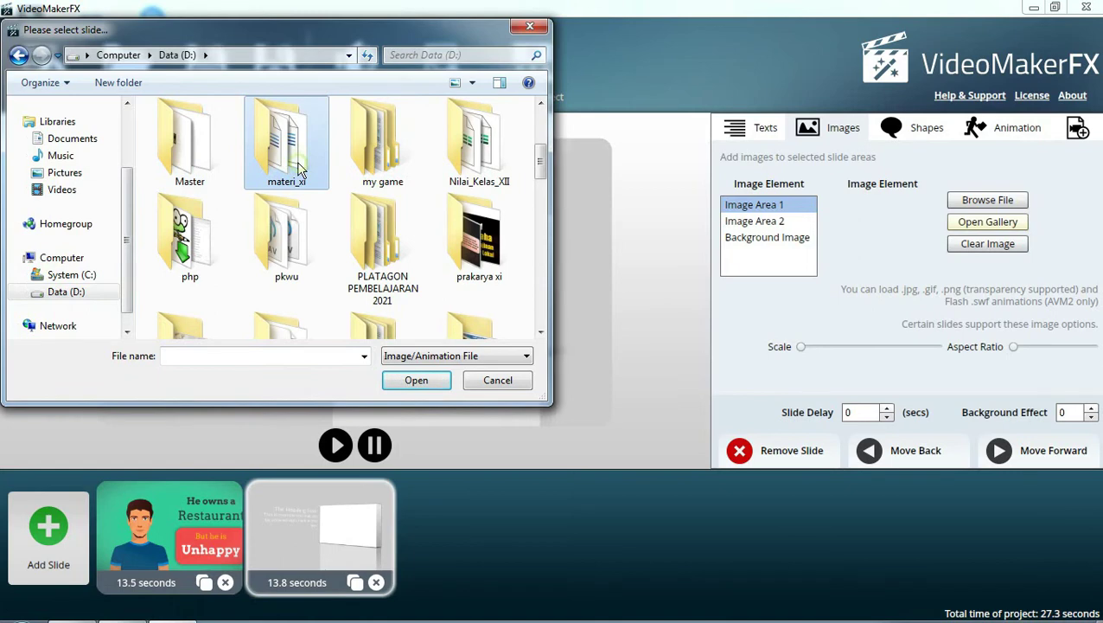
double_click(299, 166)
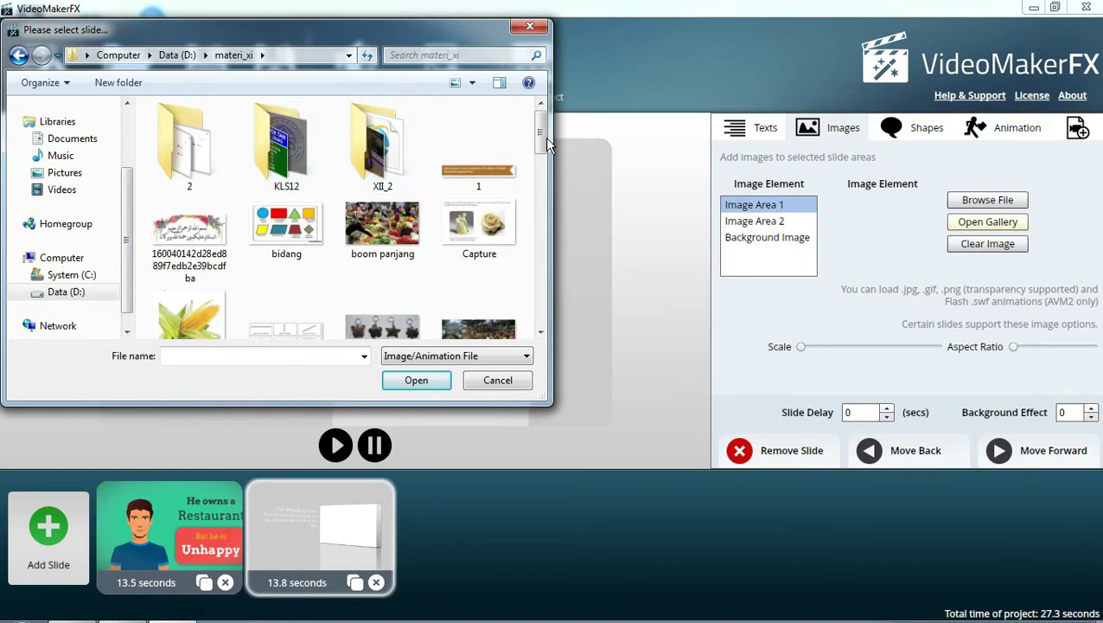
scroll(467, 173, down, 4)
click(390, 185)
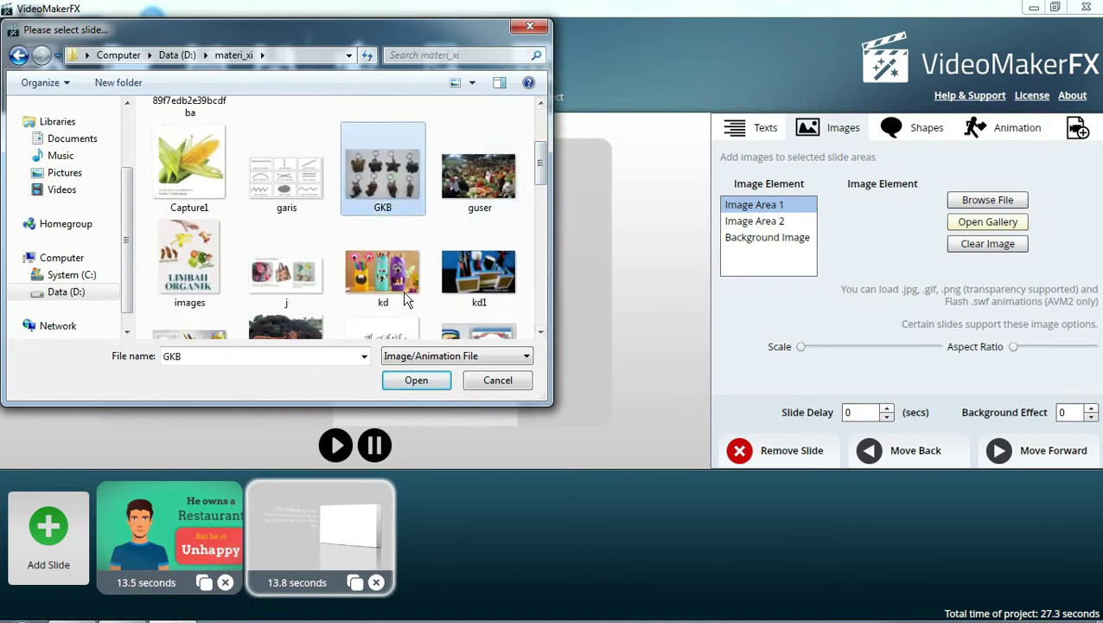
click(414, 380)
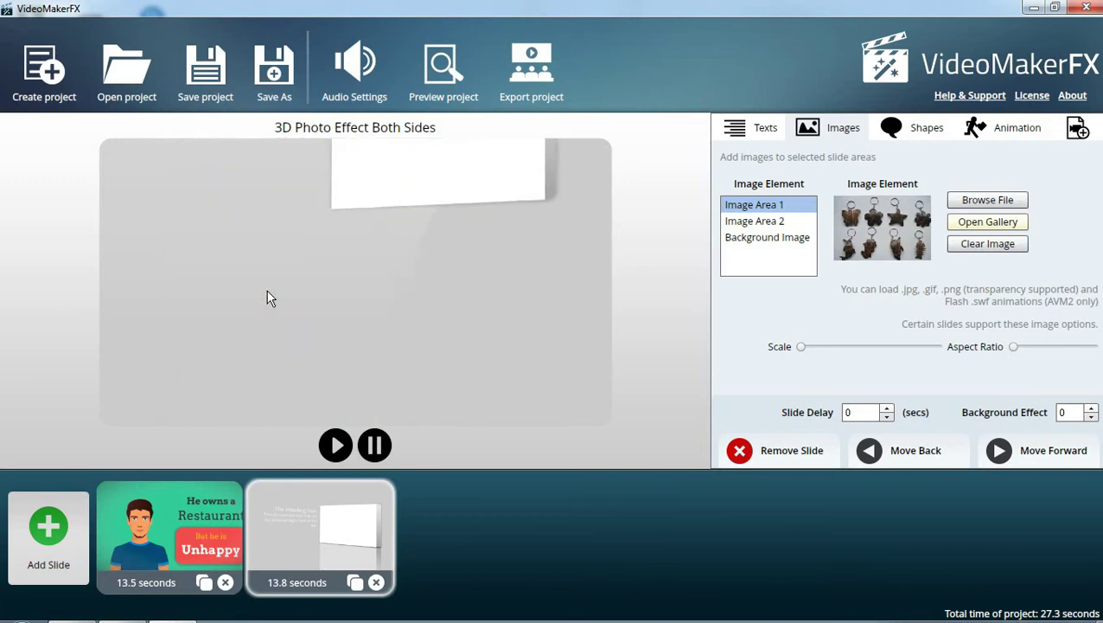
Fill Image Area 2 with the kd1 cardboard desk-organizer photo from materi_xi
click(731, 222)
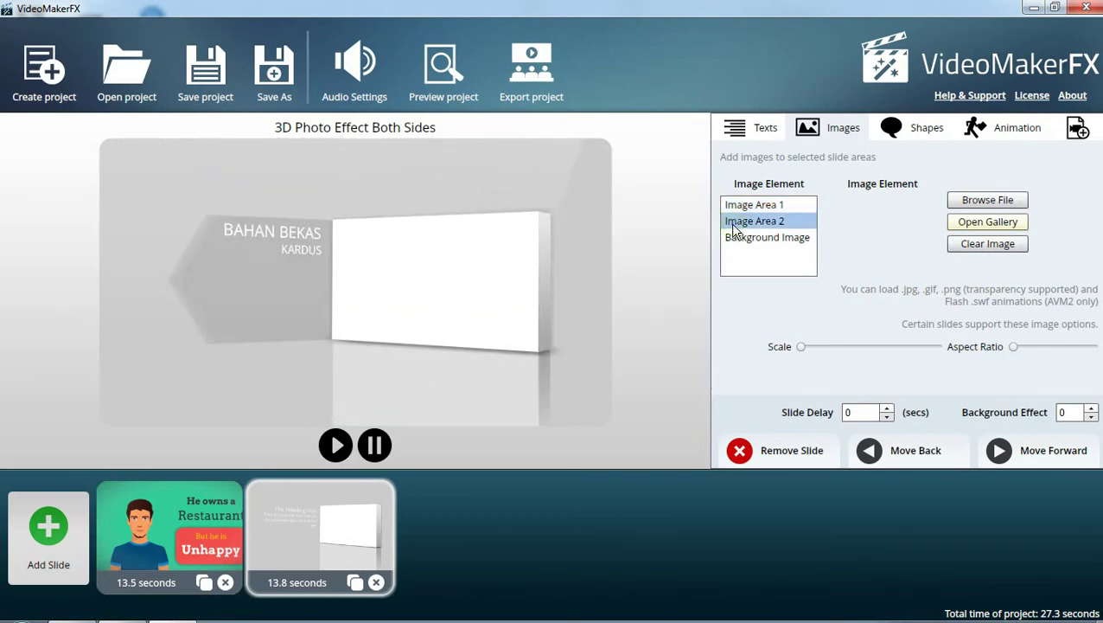
click(981, 201)
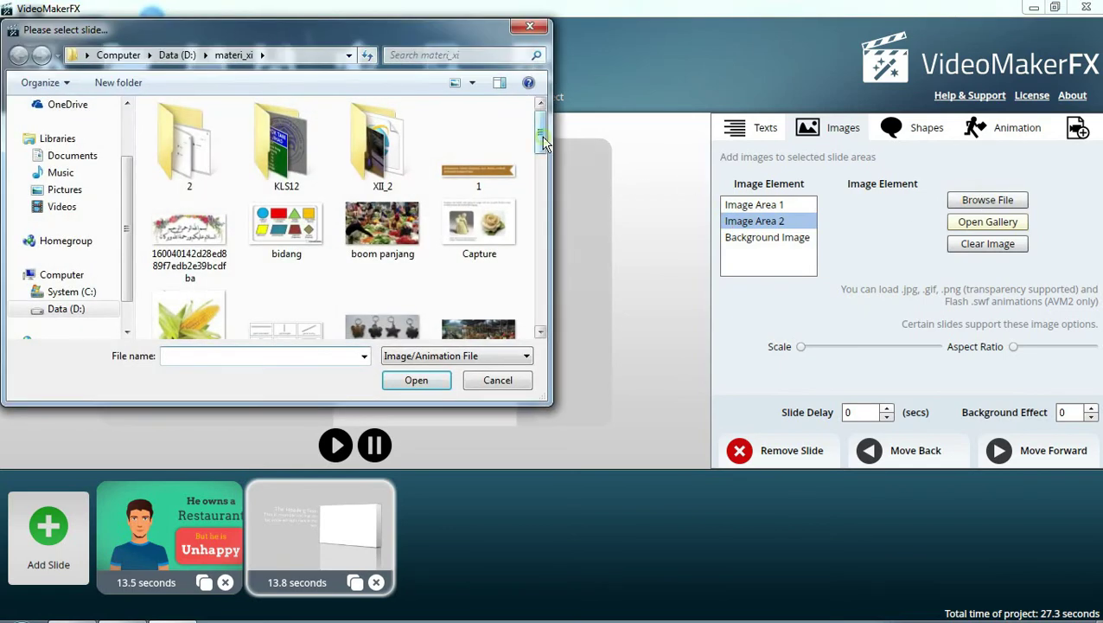
drag(543, 142, 543, 182)
click(491, 188)
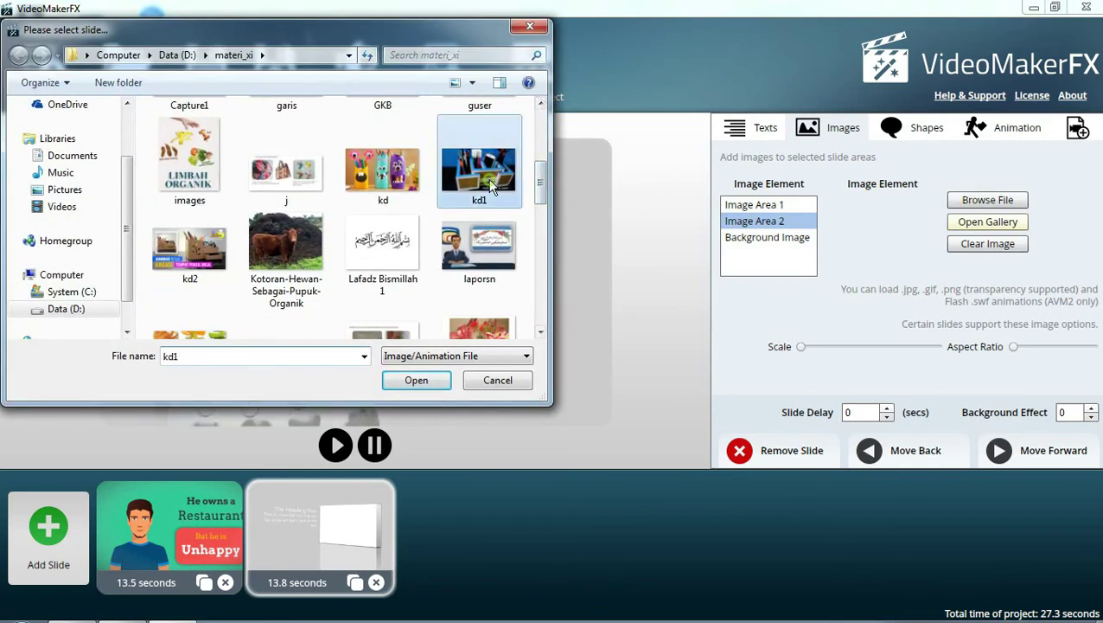
click(418, 383)
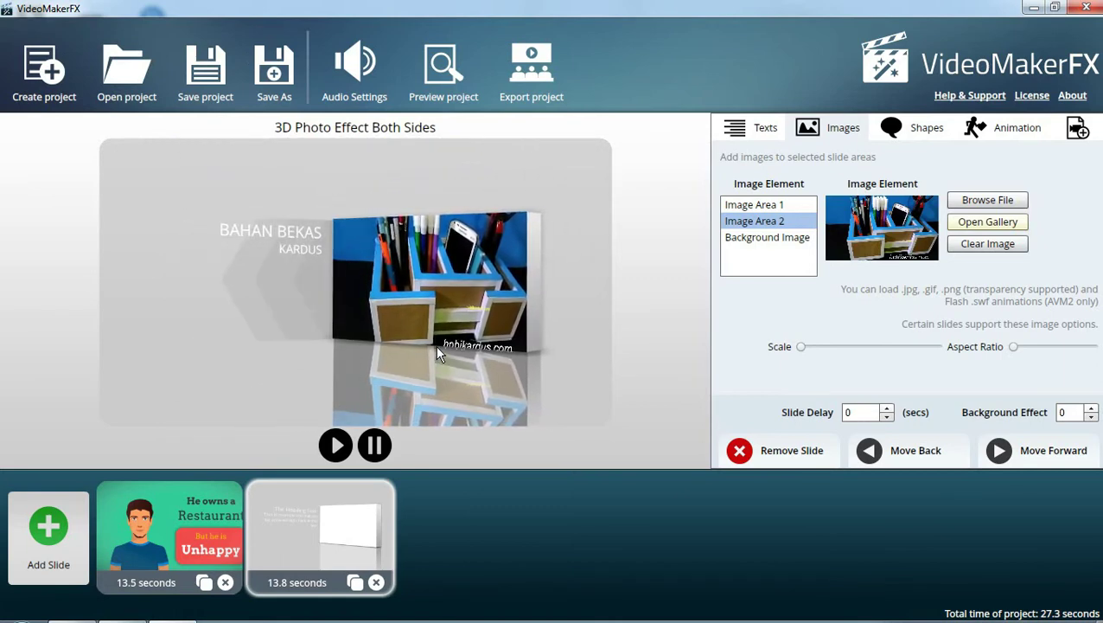
click(778, 239)
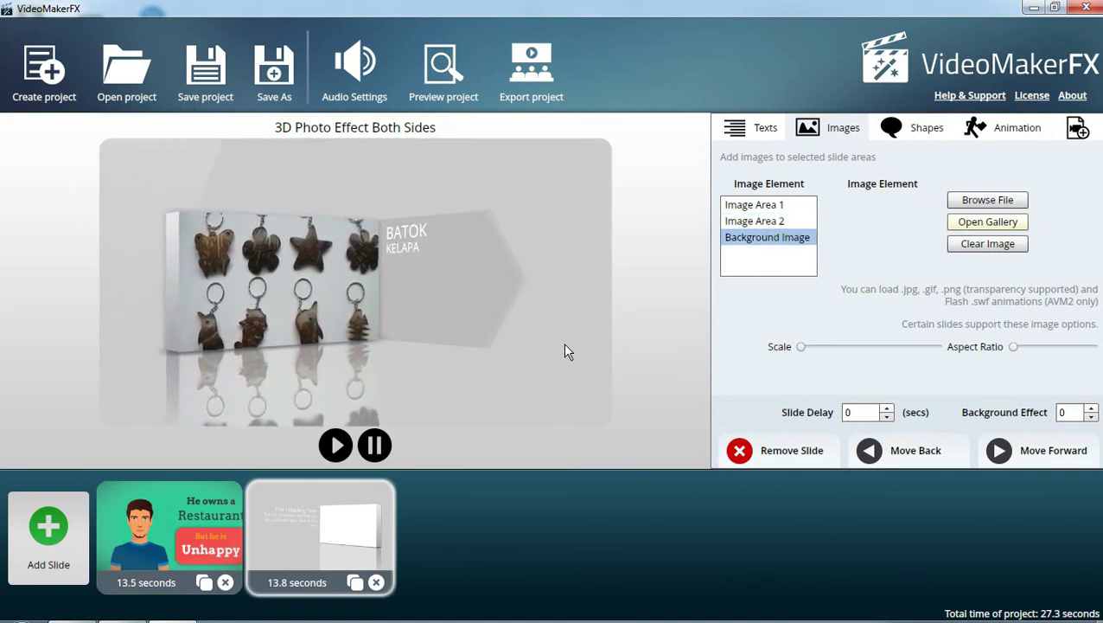
Set file 's', the piled plastic rubbish photo from materi_xi, as slide 2's background
click(999, 205)
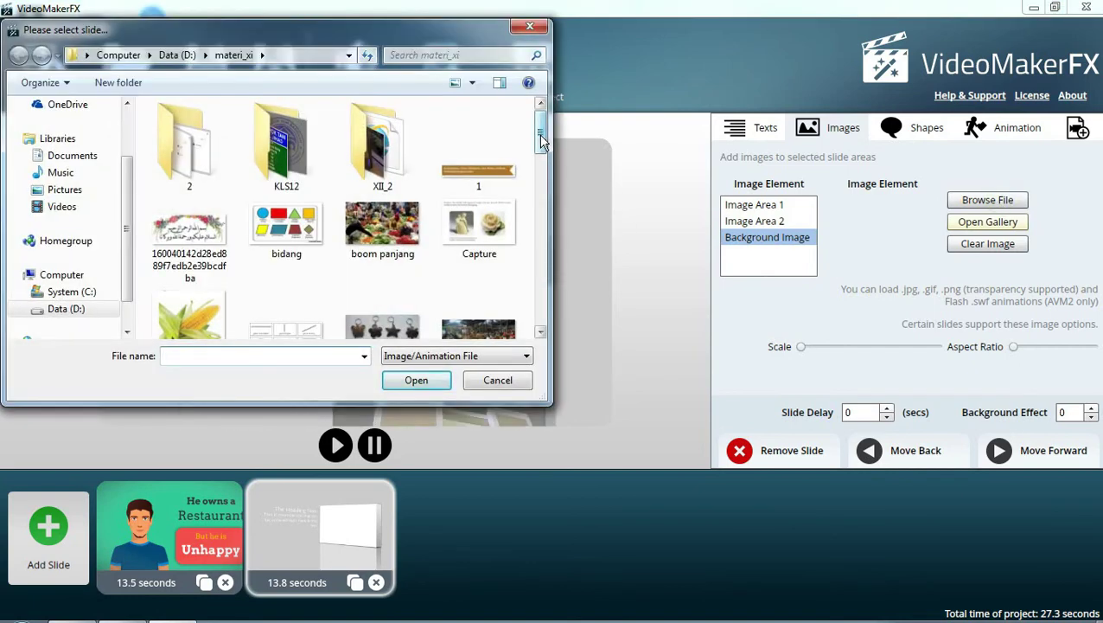
drag(540, 141, 539, 227)
click(493, 286)
click(430, 381)
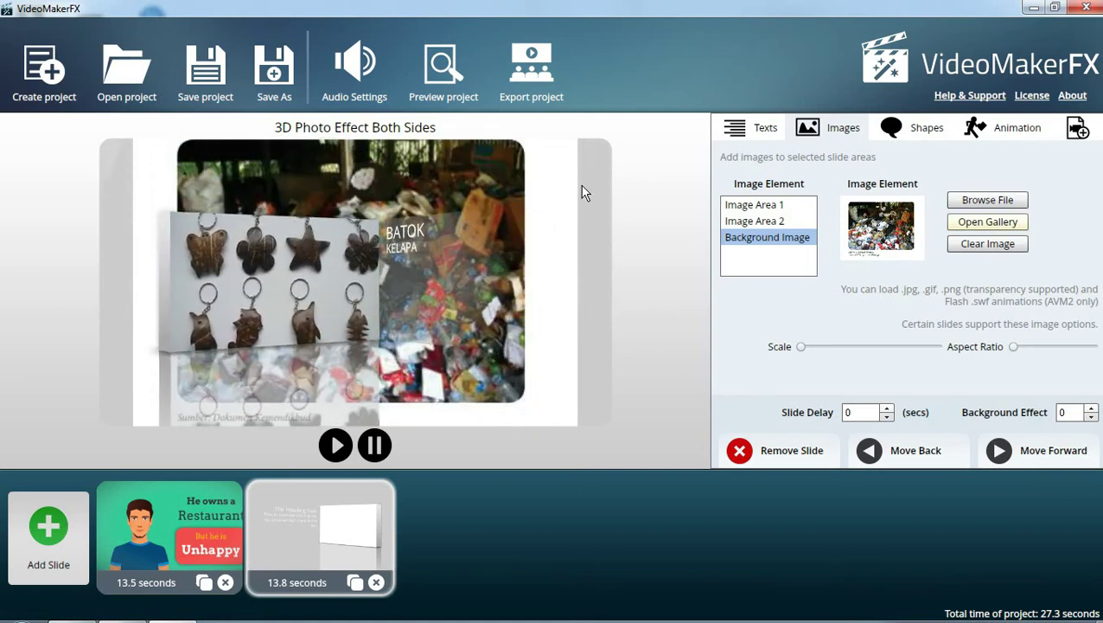
Enable music track 1 with A Better Day.mp3, preview it, and apply it to the project
click(364, 79)
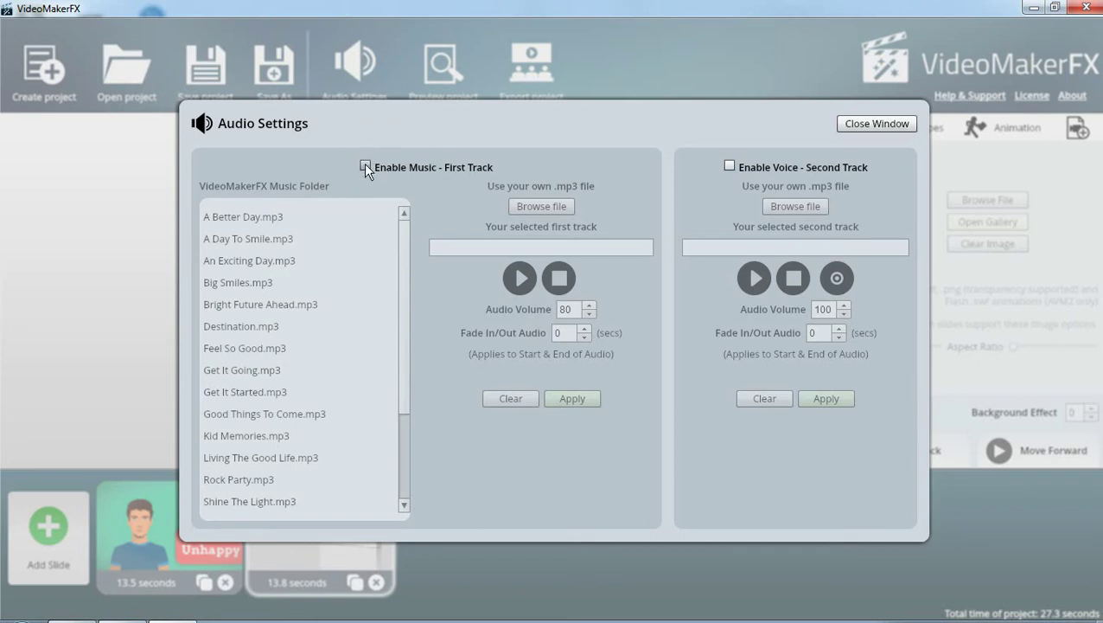
click(365, 165)
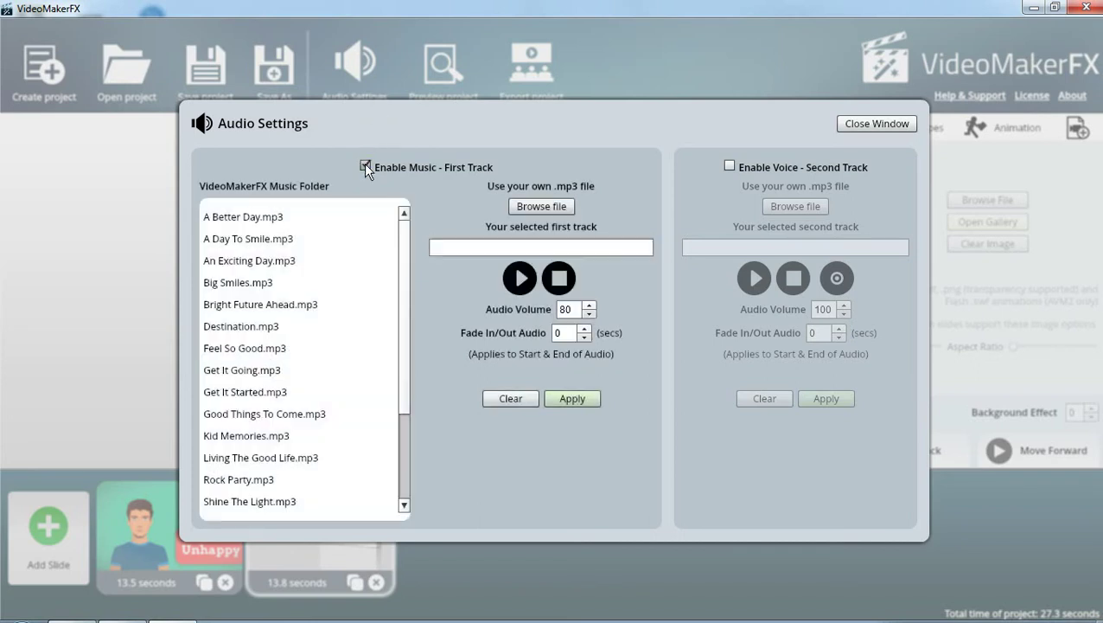
click(255, 224)
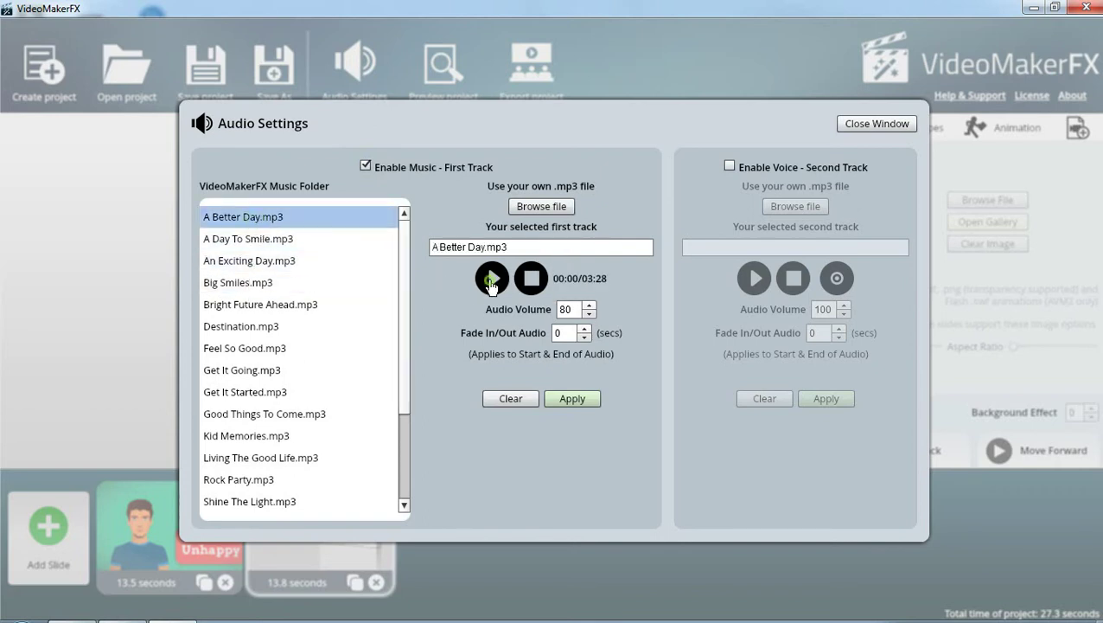
click(491, 280)
click(491, 280)
click(495, 278)
click(496, 277)
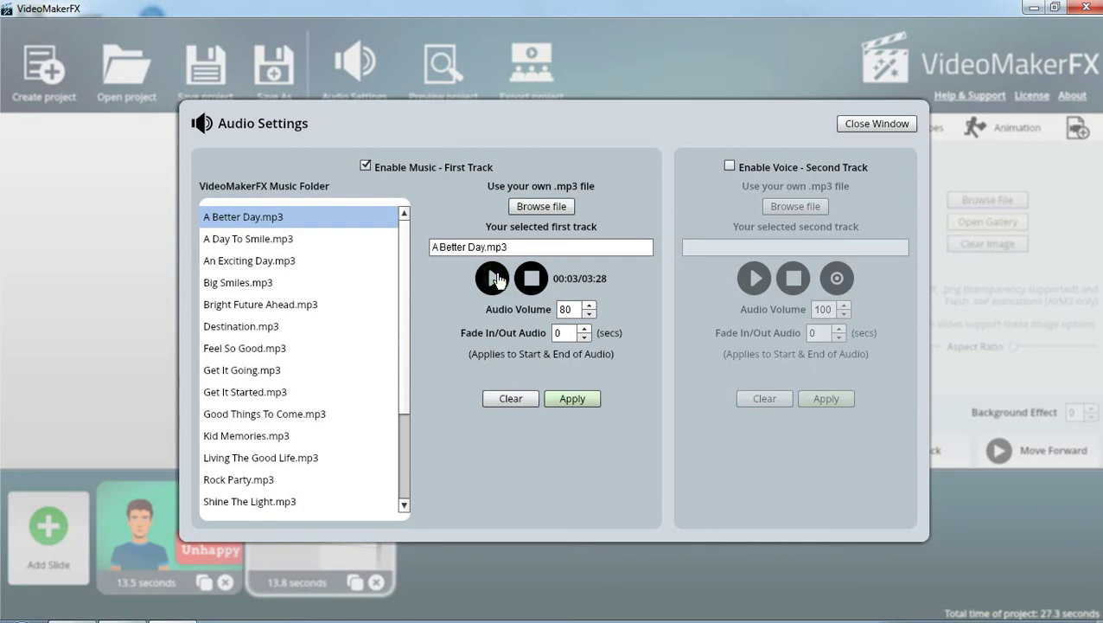
click(561, 403)
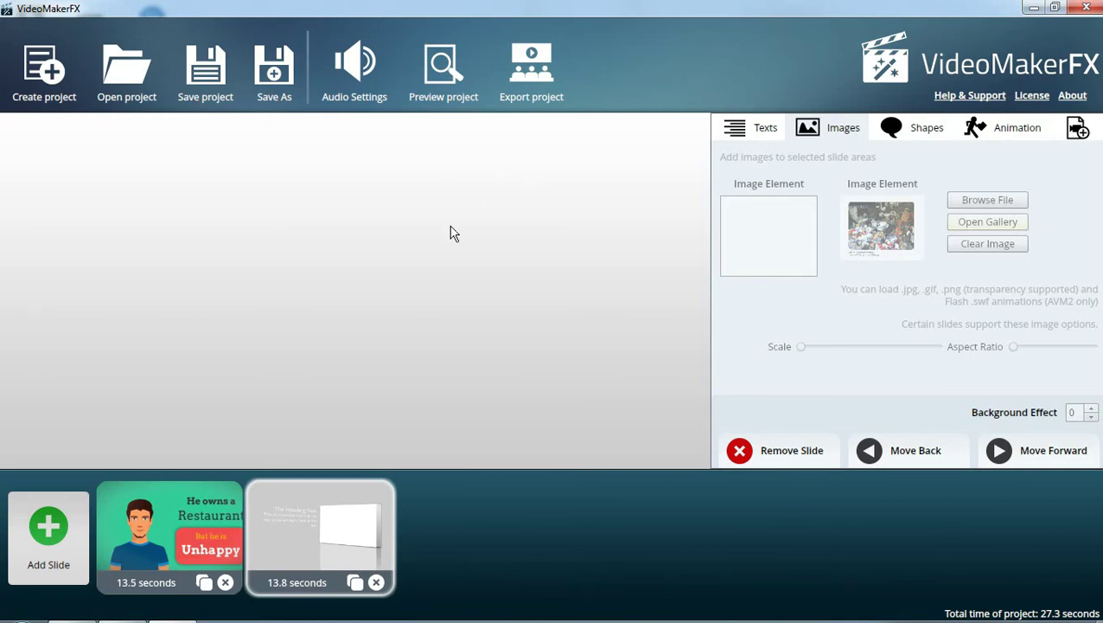
Export the project as a 1280 x 720 HD, Average-quality PRAKARYA.mp4 to drive D
click(536, 89)
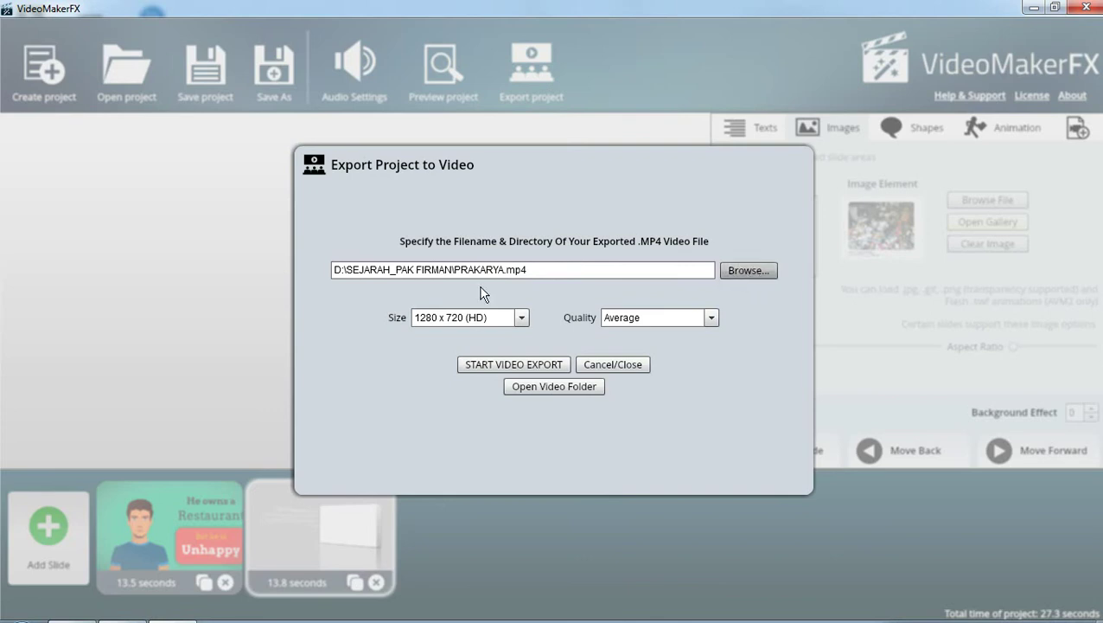
click(552, 267)
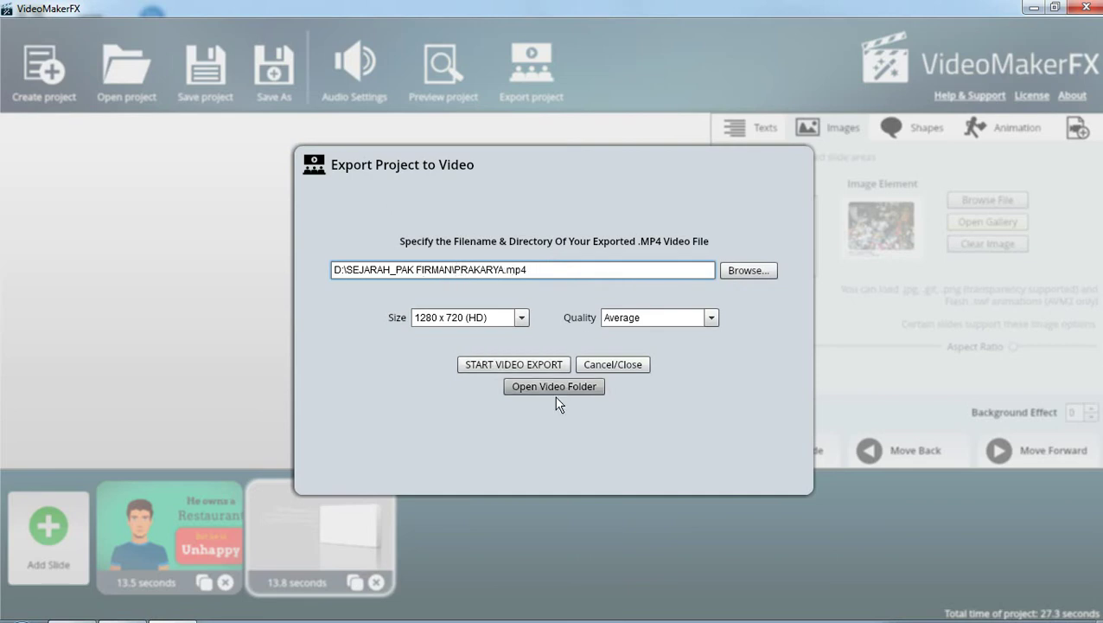
click(506, 365)
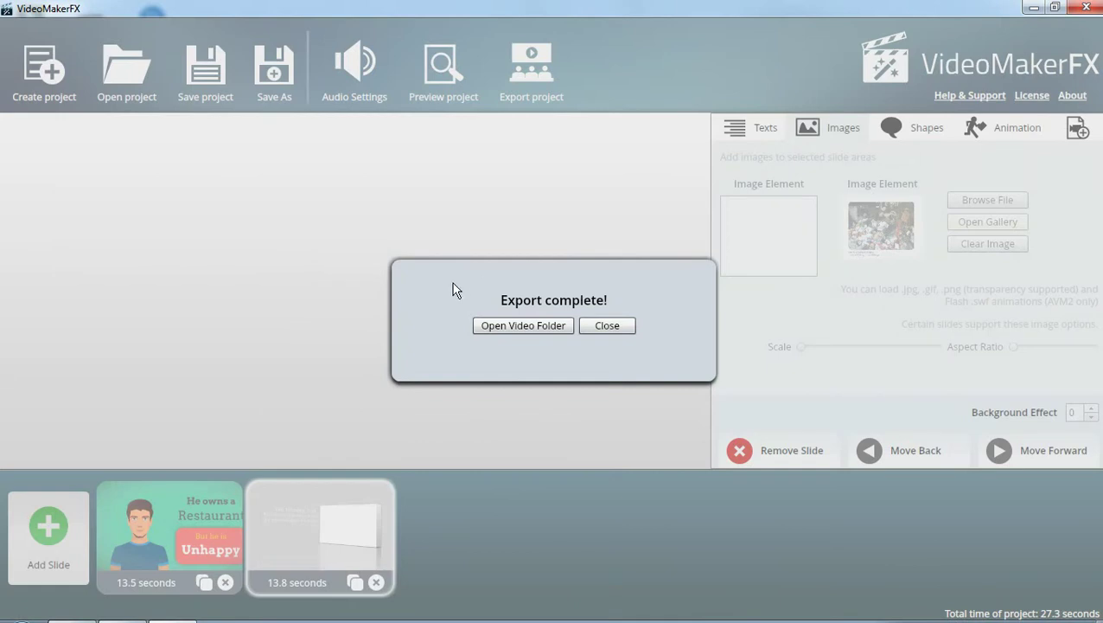
Confirm PRAKARYA in the export folder is a 27-second 1280 x 720 MP4, then close the folder
click(523, 327)
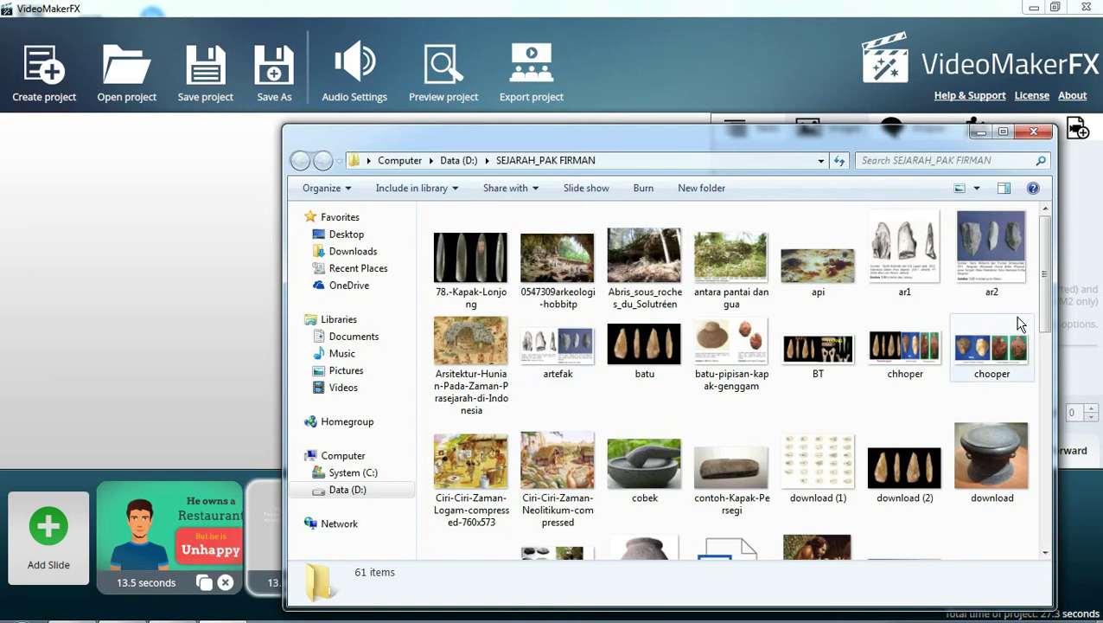
drag(1046, 319, 1046, 534)
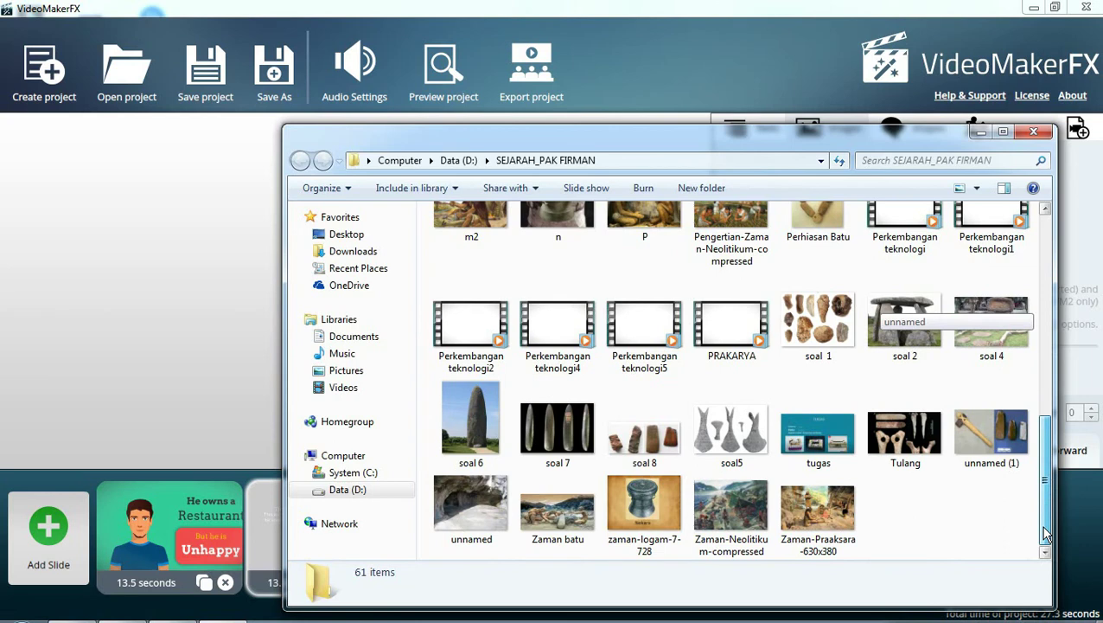
drag(1045, 527, 1042, 271)
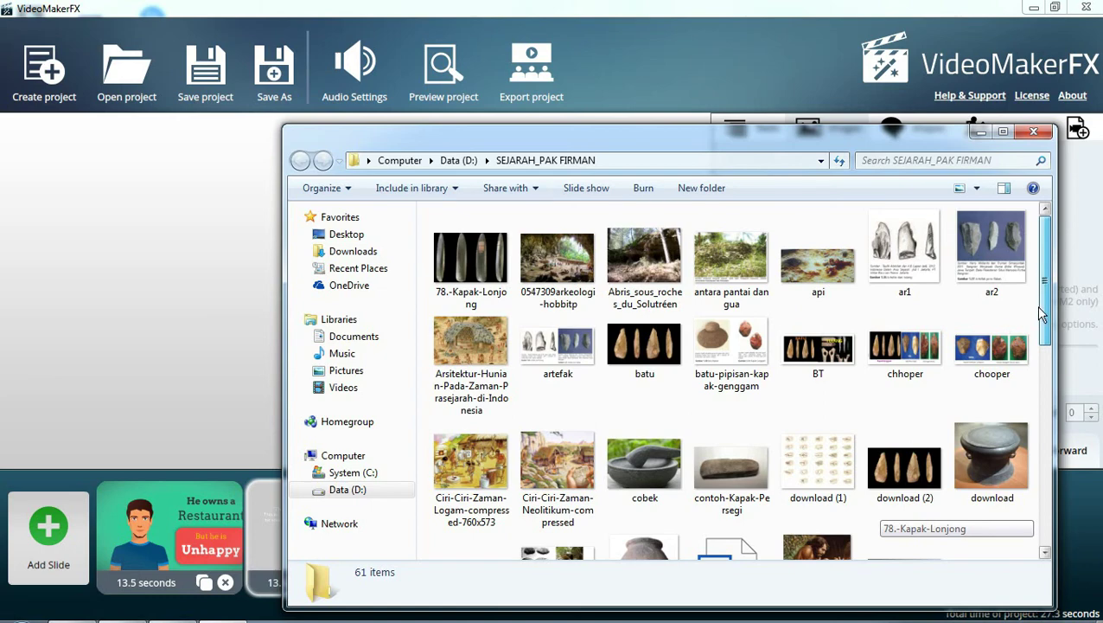
drag(1036, 305, 1038, 581)
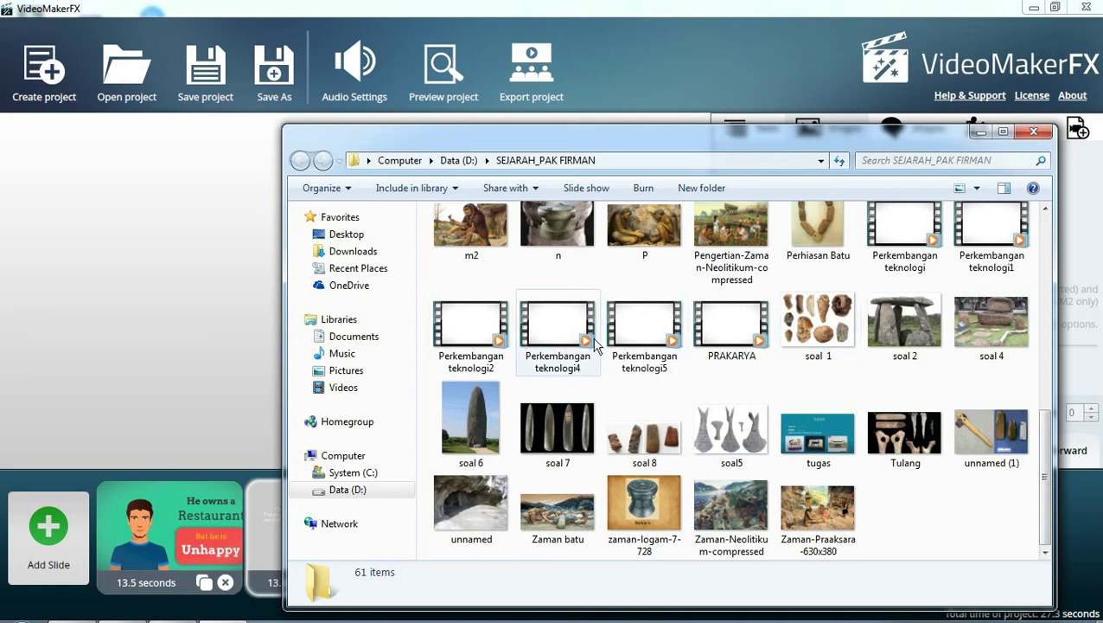
click(731, 345)
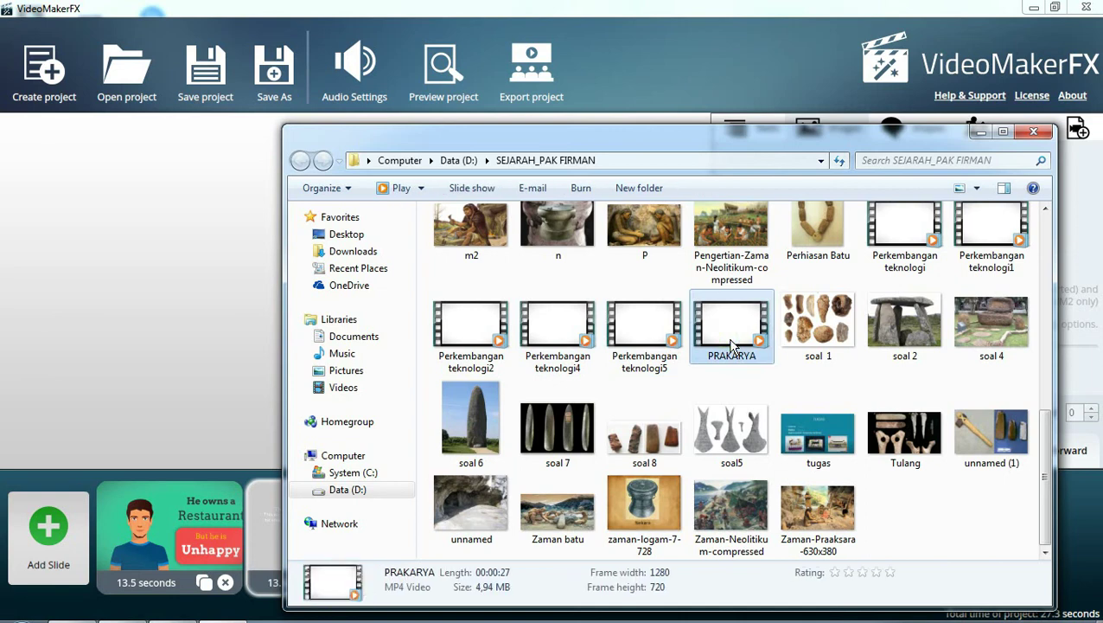
click(1033, 132)
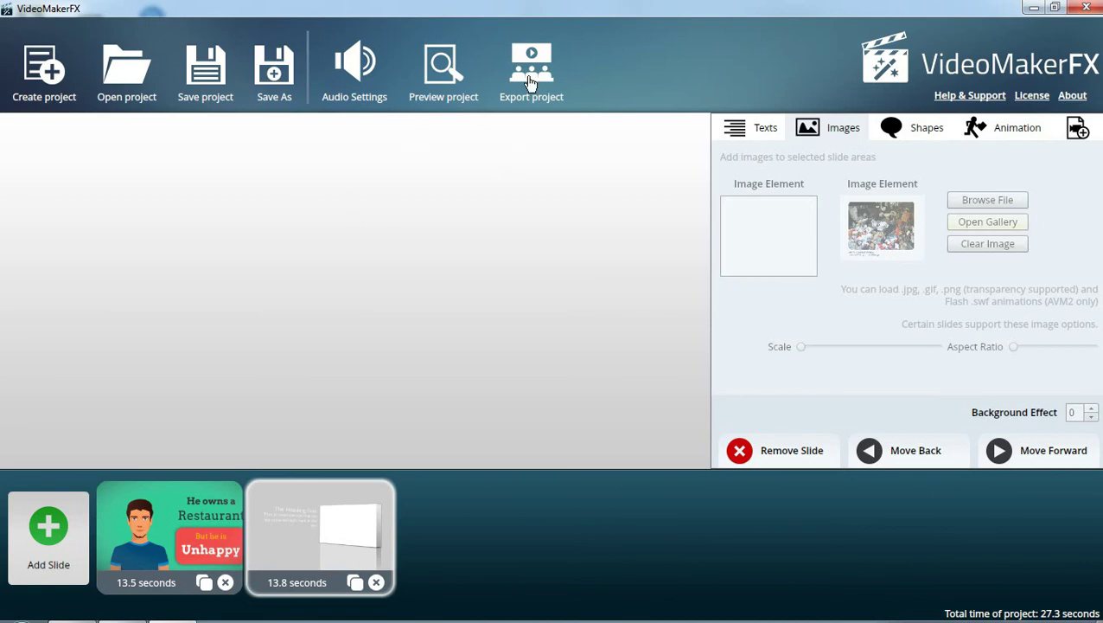
Point the export path to PRAKARYA.mp4 inside a newly created D:\VIDEOBARU folder
click(530, 81)
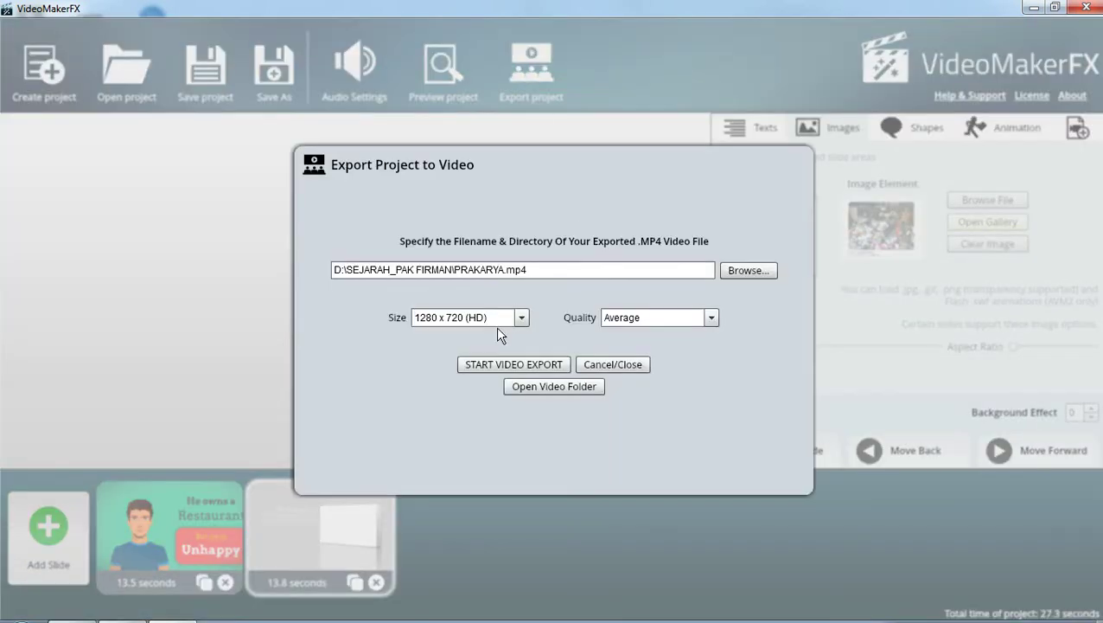
drag(529, 269, 351, 269)
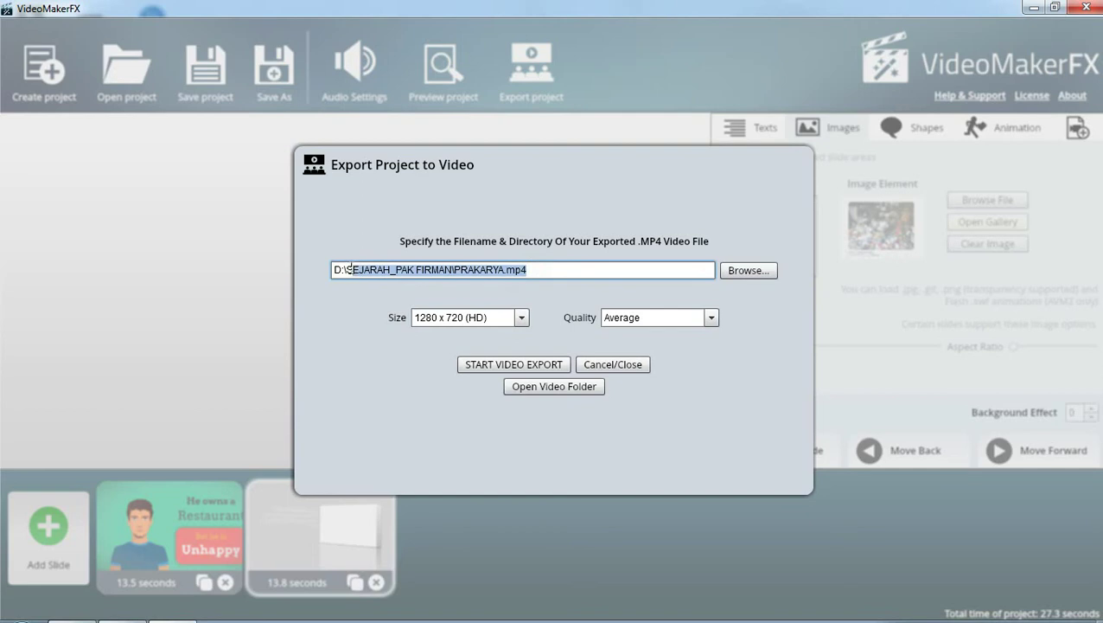
key(BackSpace)
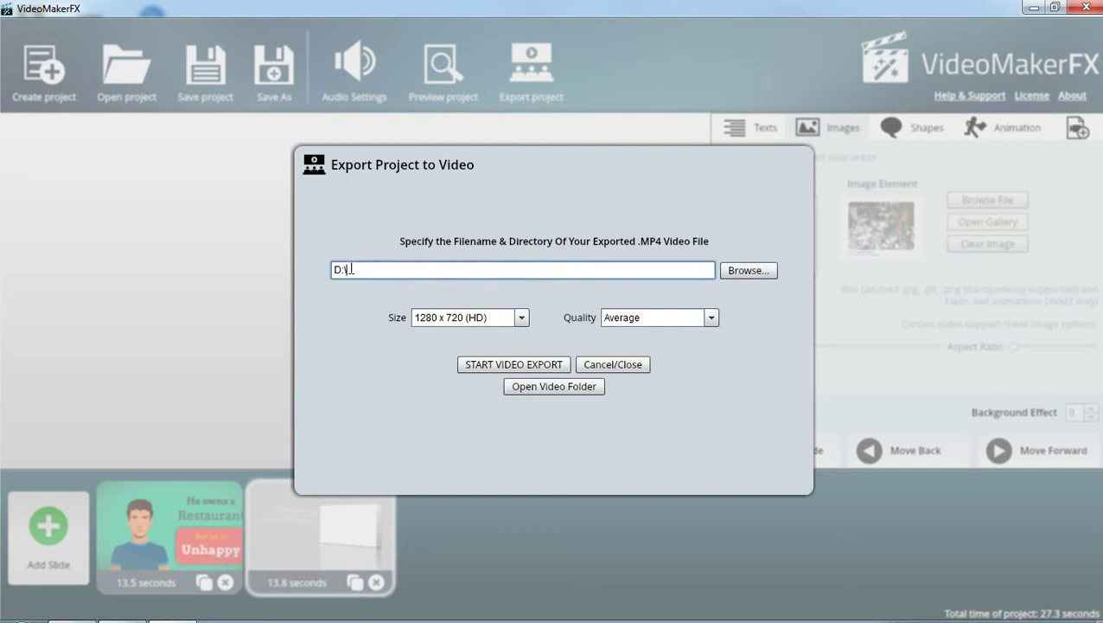
click(747, 270)
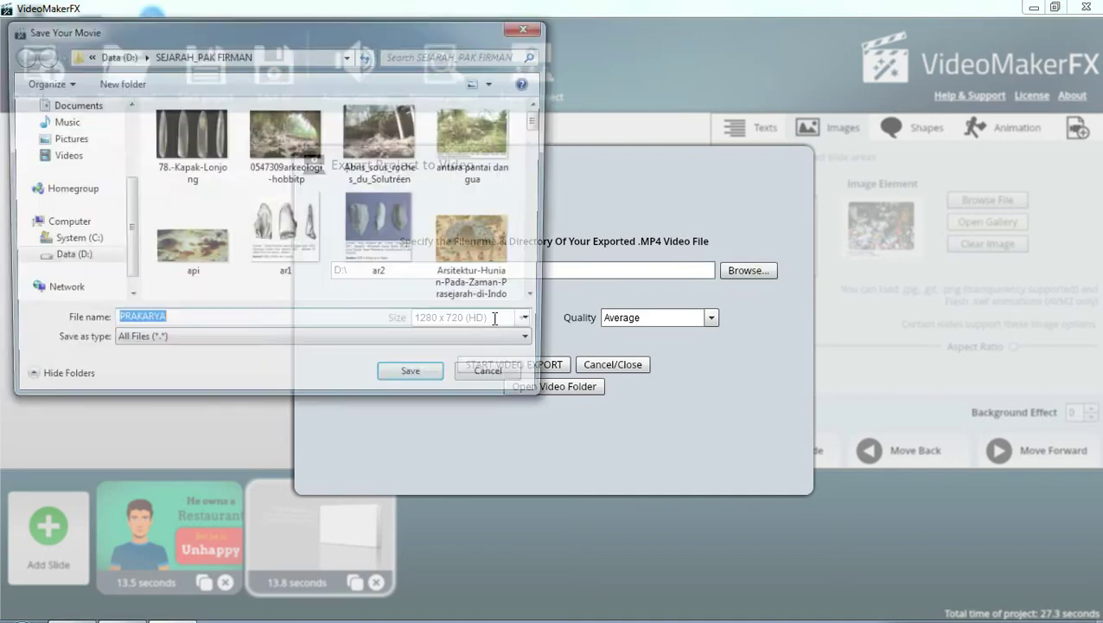
click(75, 259)
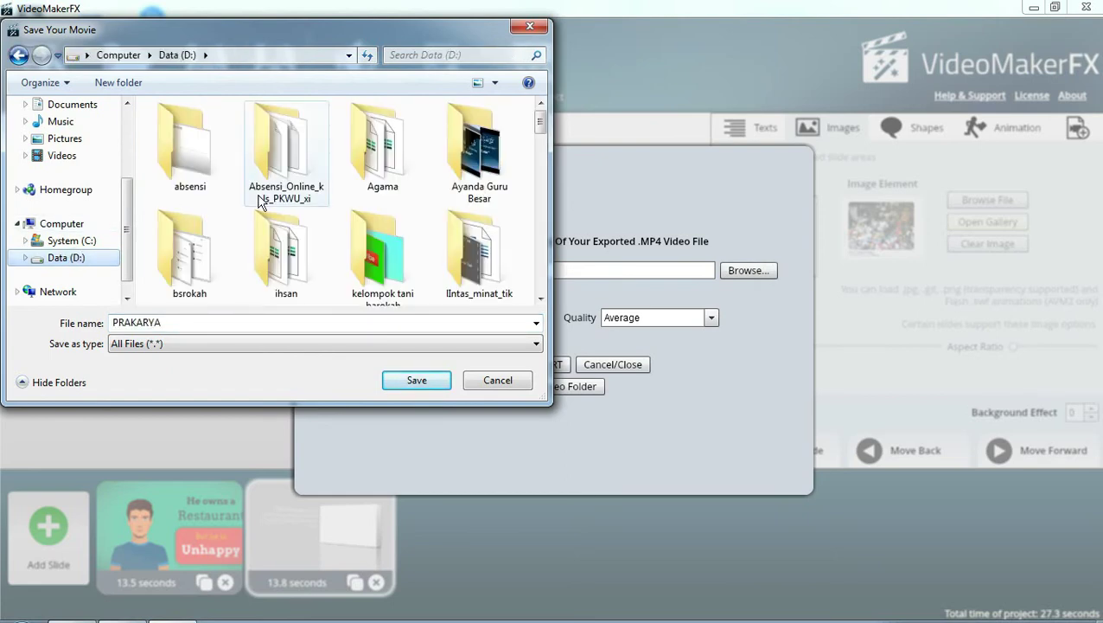
click(118, 82)
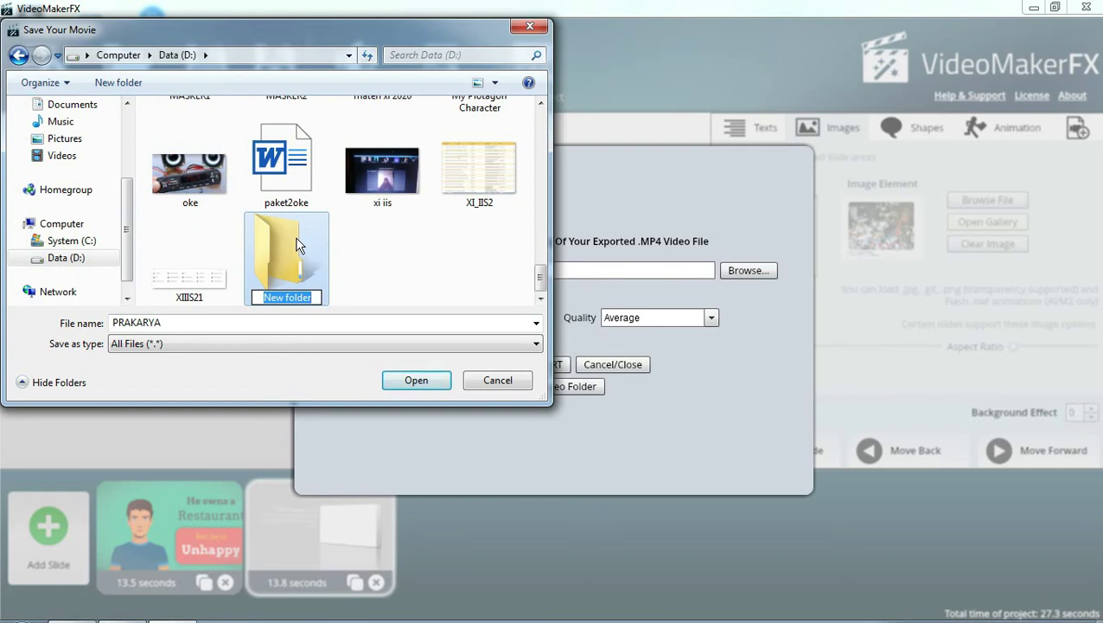
text(VIDEO)
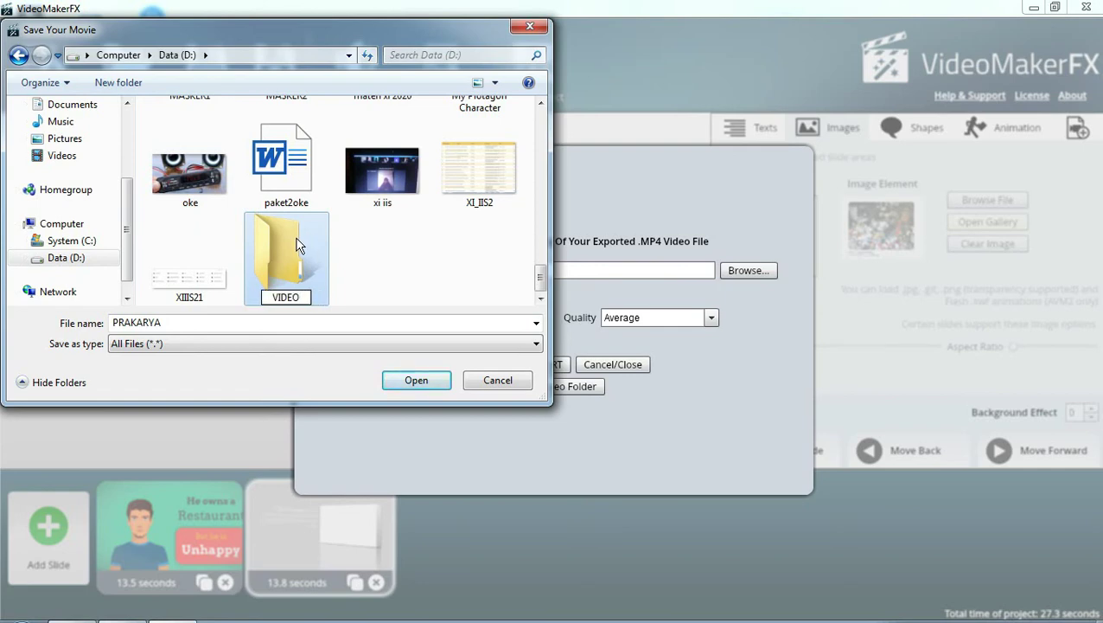
text(BARU)
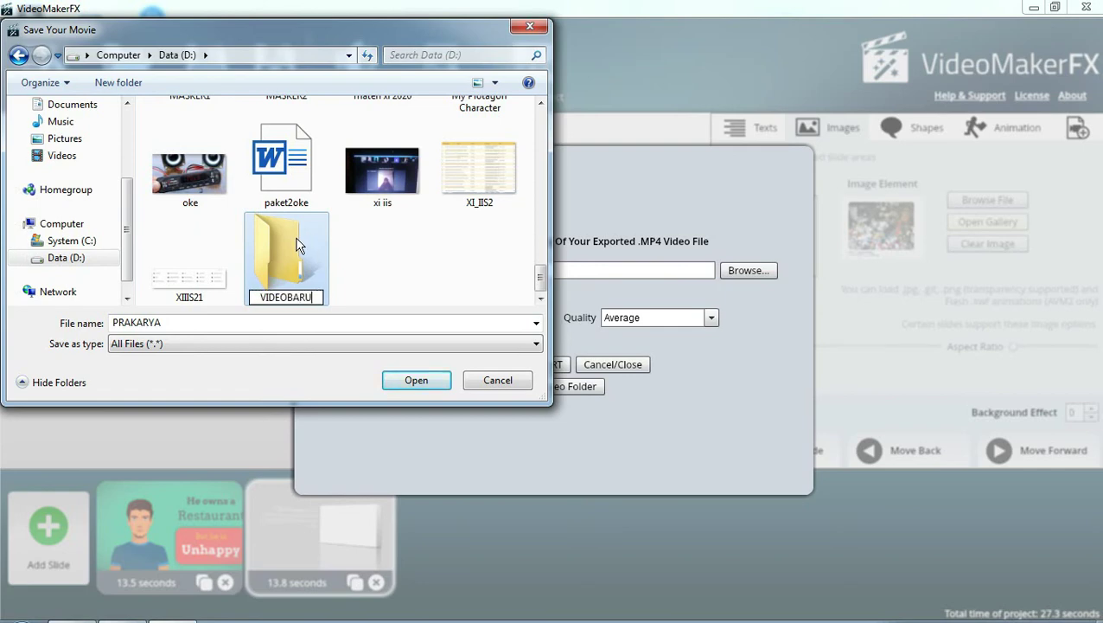
key(Return)
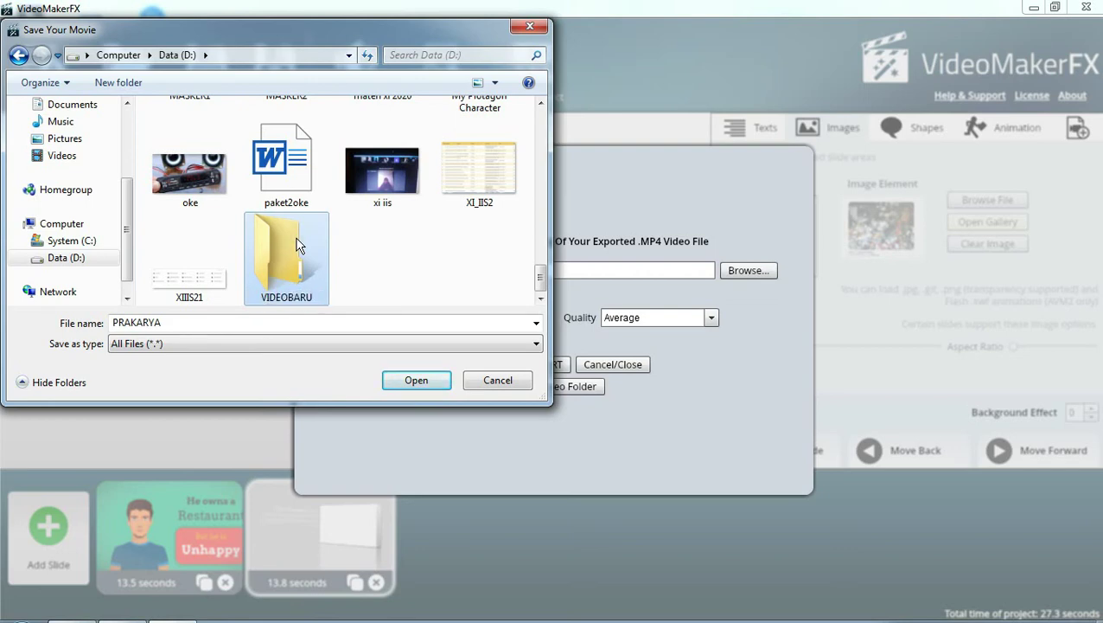
click(413, 380)
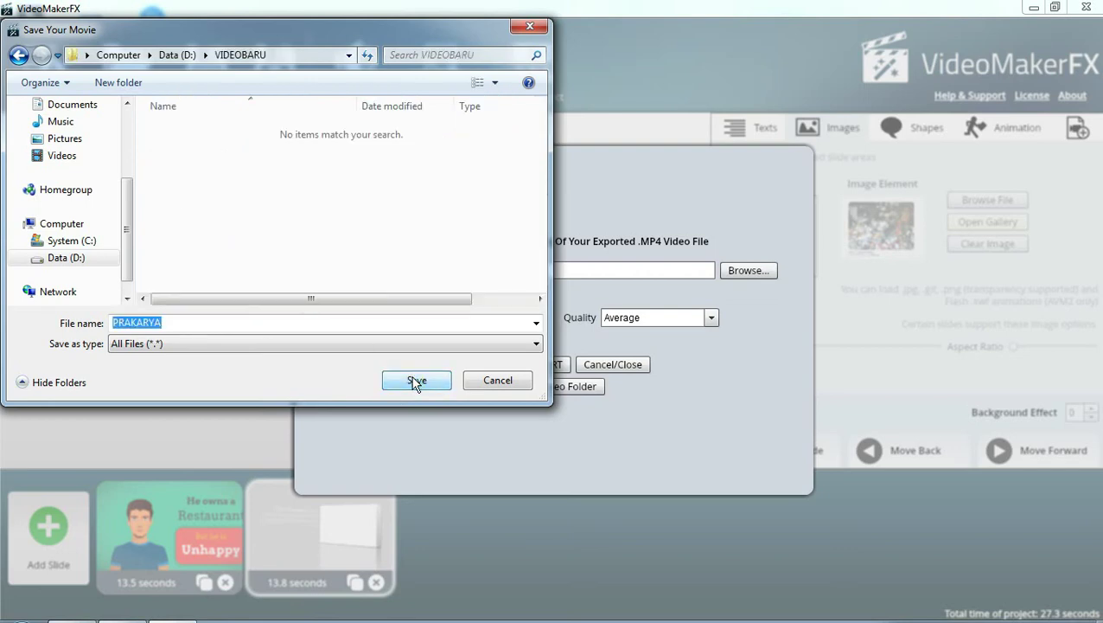
click(415, 382)
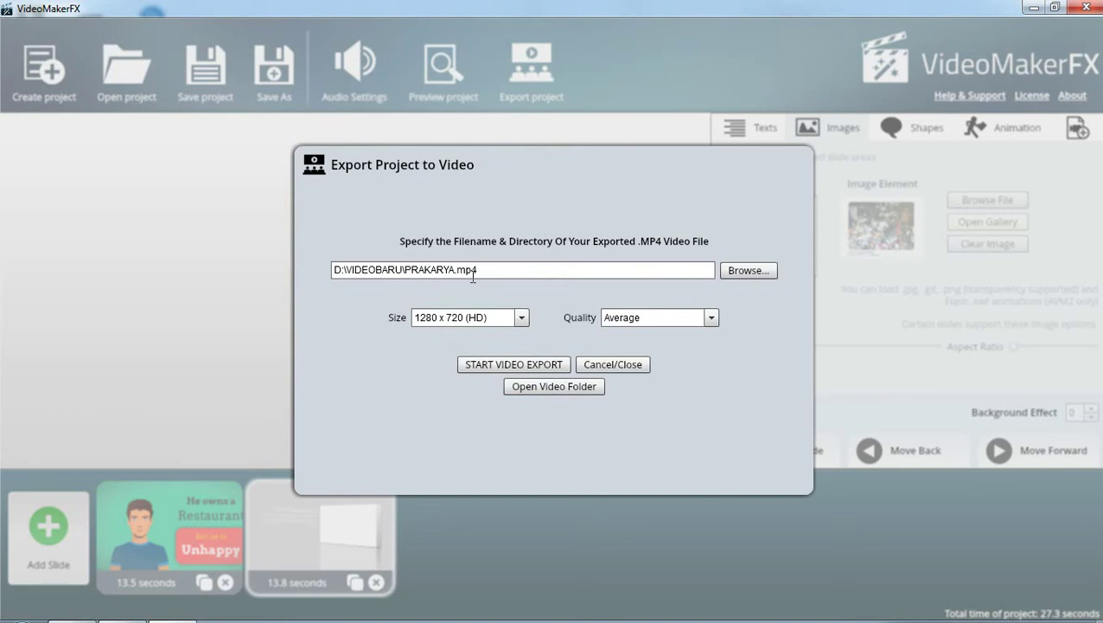
Render the export to D:\VIDEOBARU\PRAKARYA.mp4 and wait for 'Export complete!'
click(482, 370)
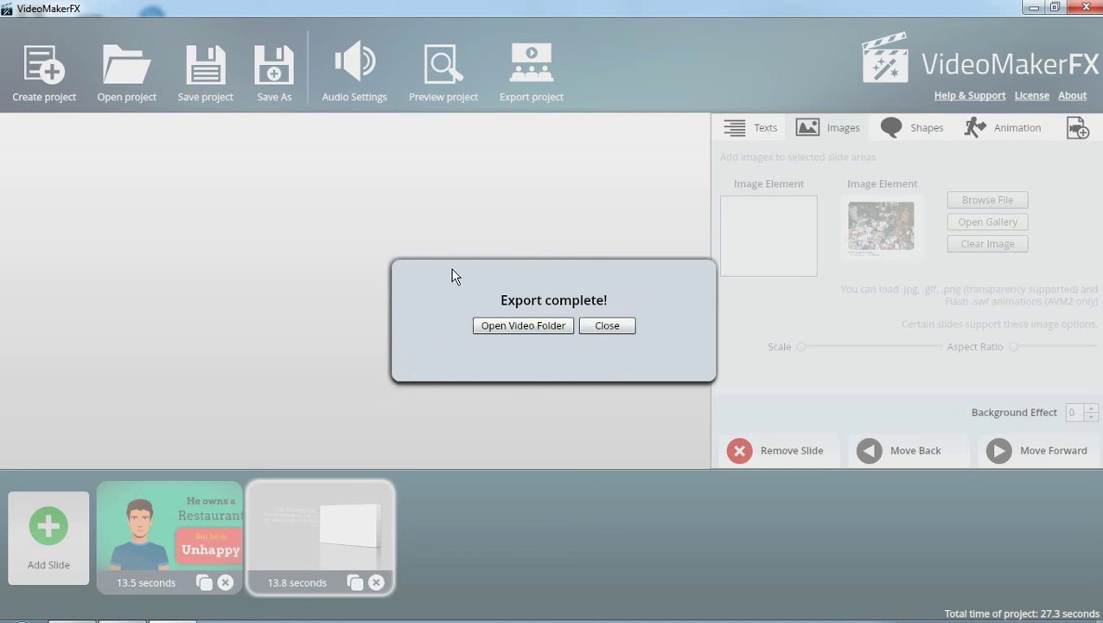
click(505, 328)
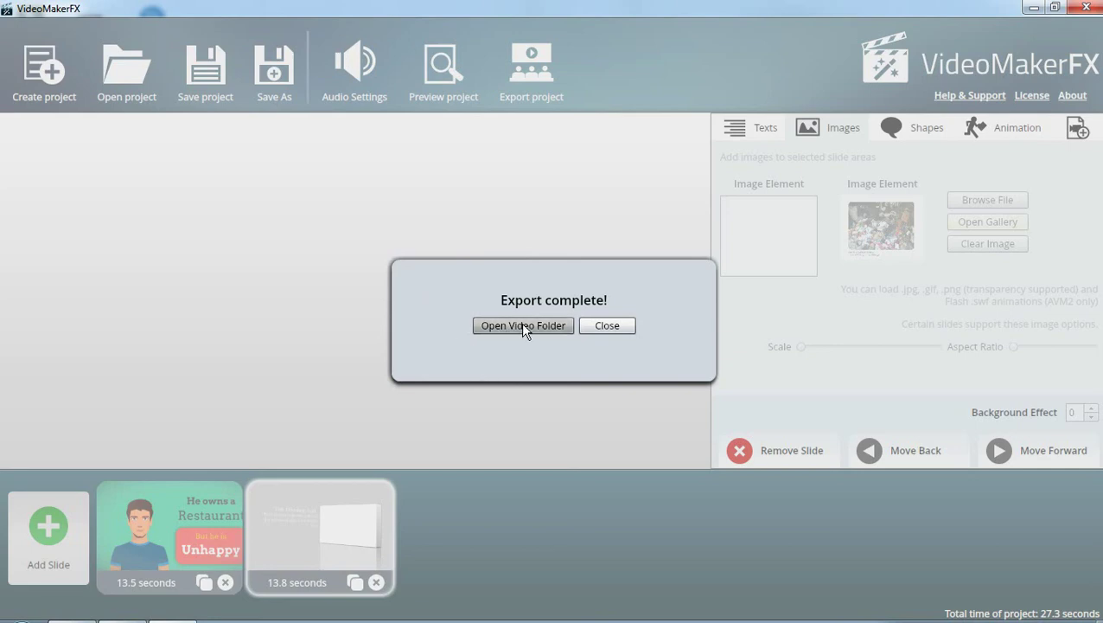
Open VIDEOBARU maximized and view PRAKARYA's details: 27 s, 1280 x 720, 24 fps
click(523, 327)
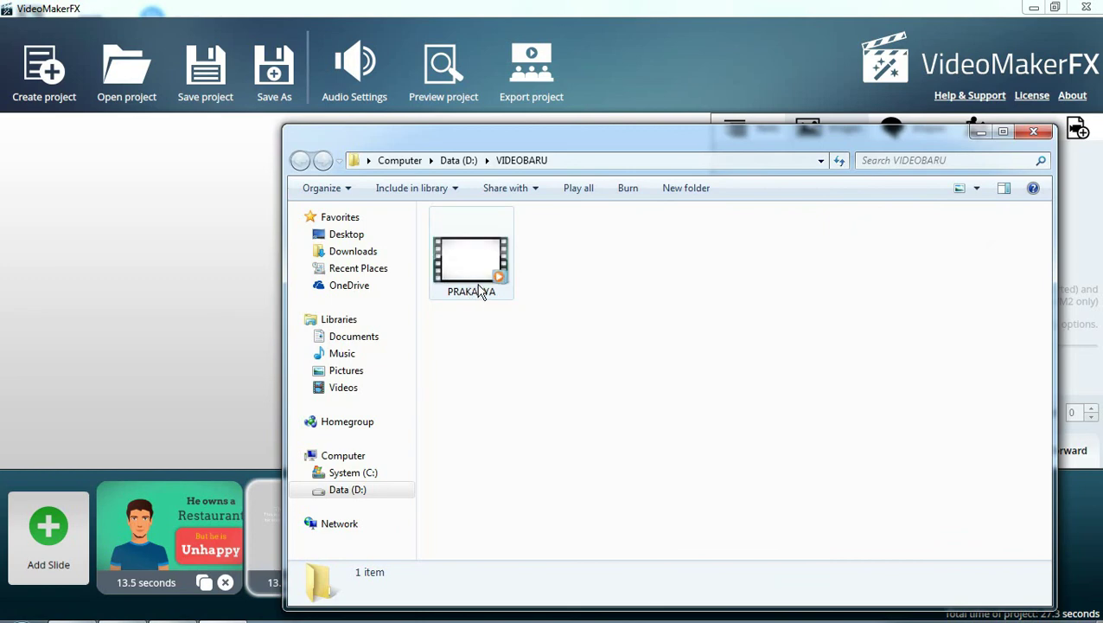
click(1003, 132)
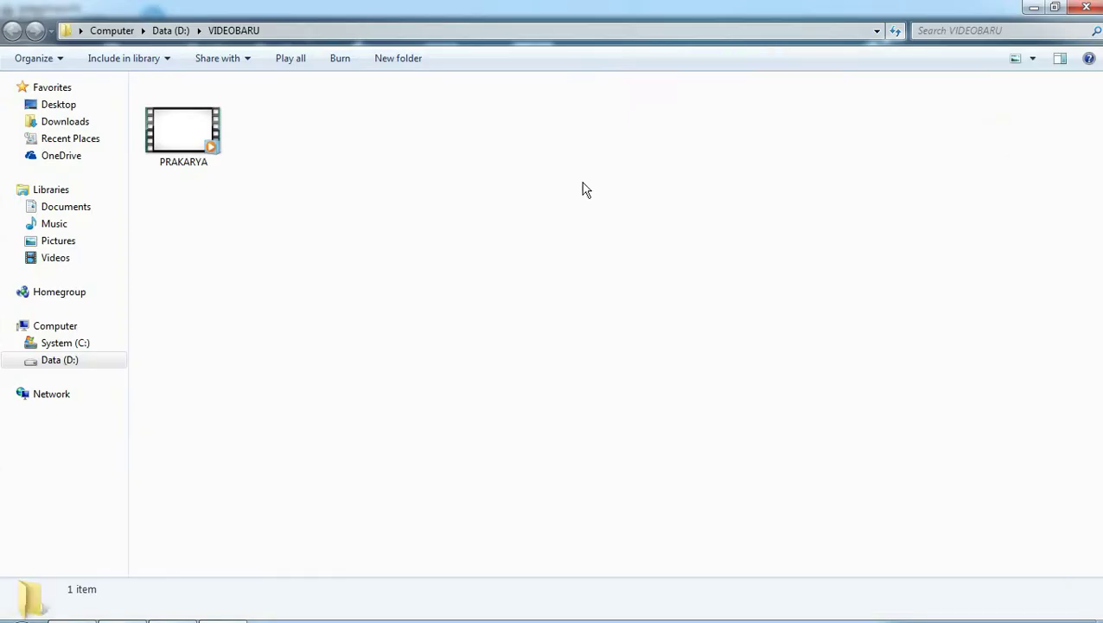
click(197, 116)
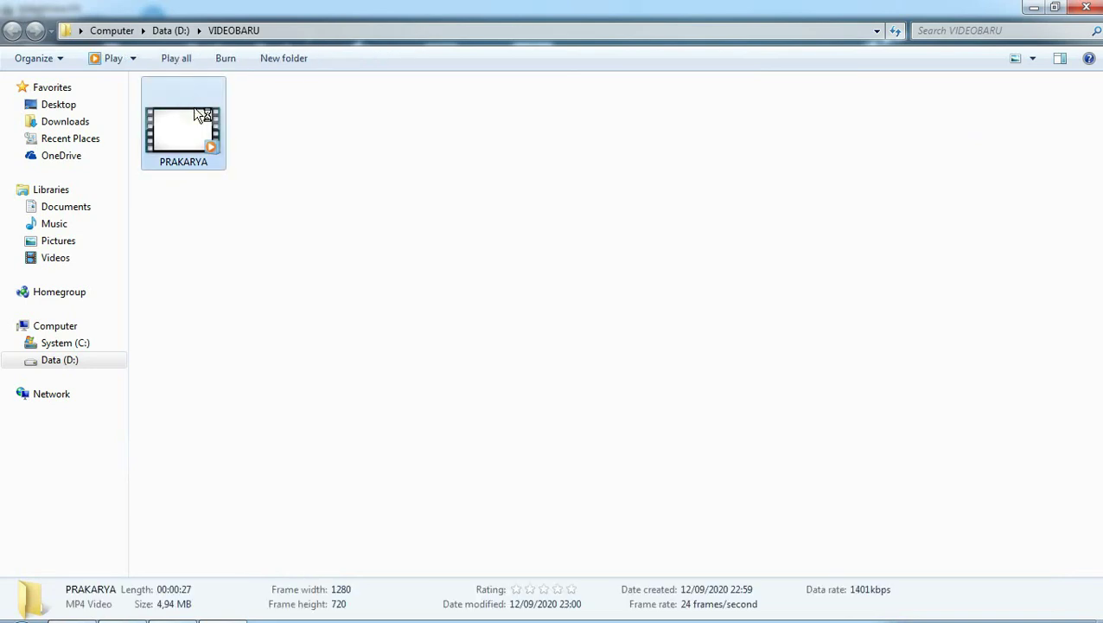
Open PRAKARYA.mp4 from D:\VIDEOBARU so it plays in Windows Media Player
double_click(199, 115)
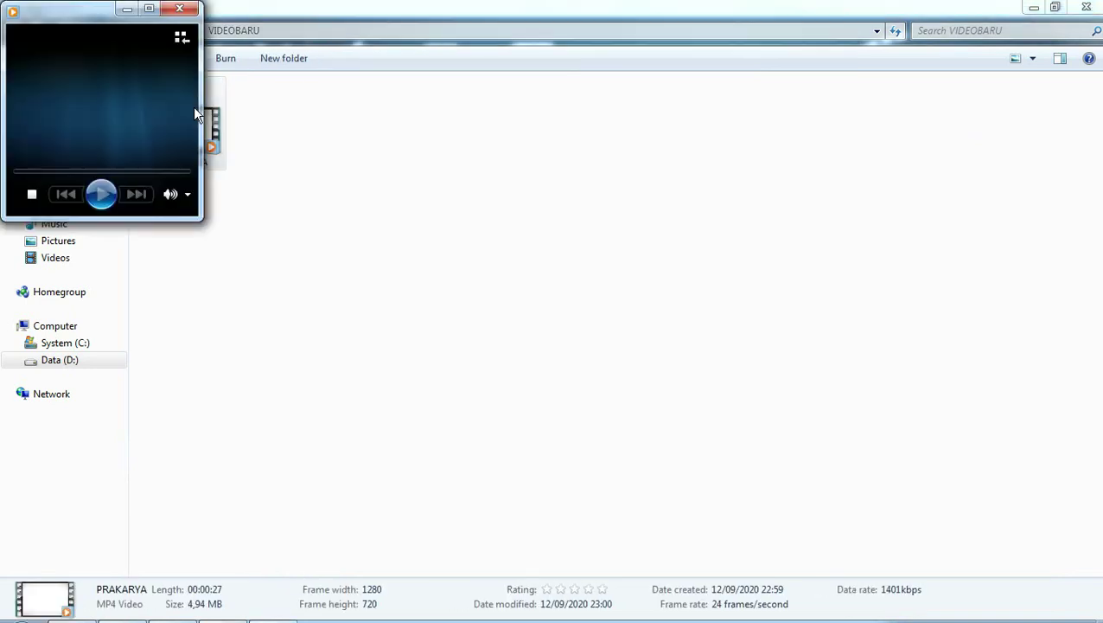